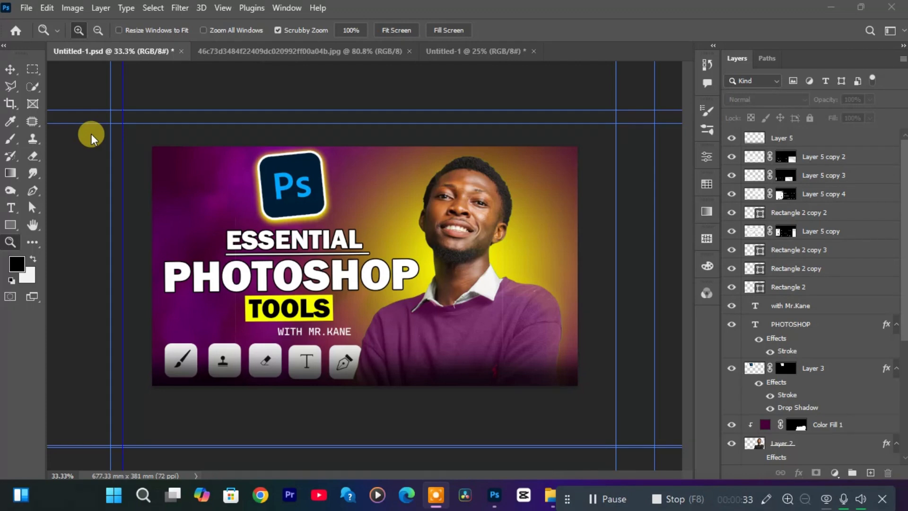
Activate the Move tool and select the purple color fill layer on the sweater, followed by the man's portrait layer.
{"action": "left_click", "coordinate": [83, 161]}
{"action": "key", "text": "v"}
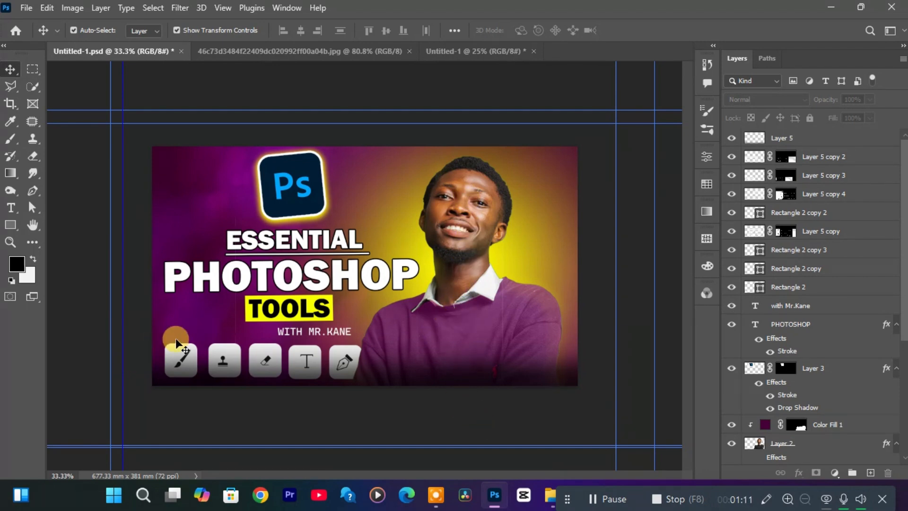
{"action": "left_click", "coordinate": [458, 325]}
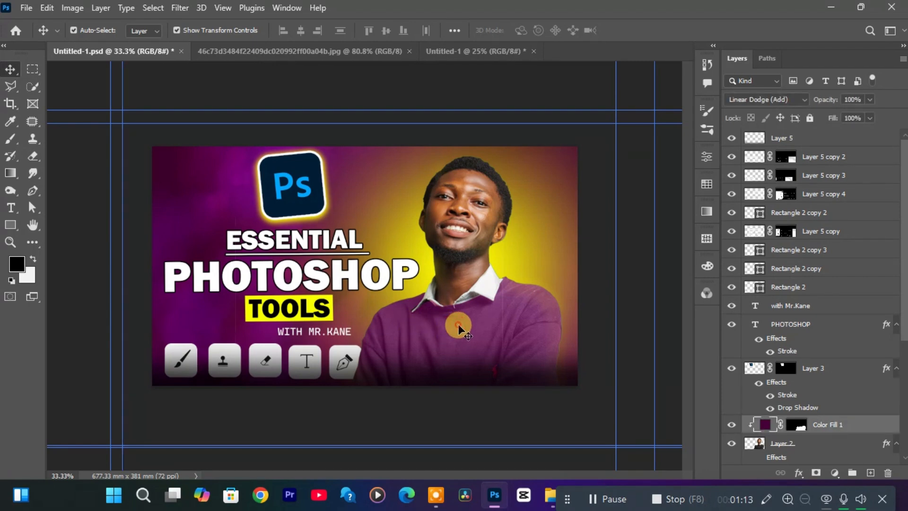
{"action": "left_click", "coordinate": [464, 242]}
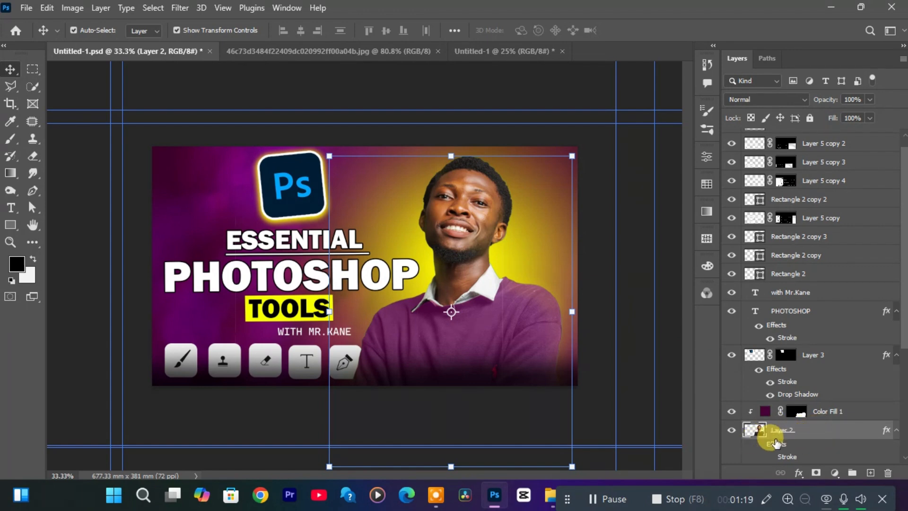
{"action": "left_click", "coordinate": [469, 274]}
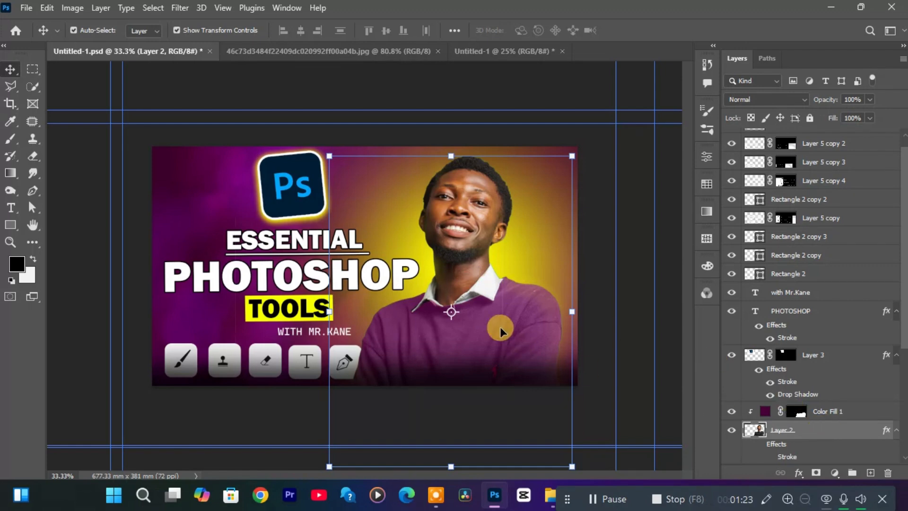
Move the Photoshop logo onto the man's face and back above the word ESSENTIAL.
{"action": "left_click", "coordinate": [280, 183]}
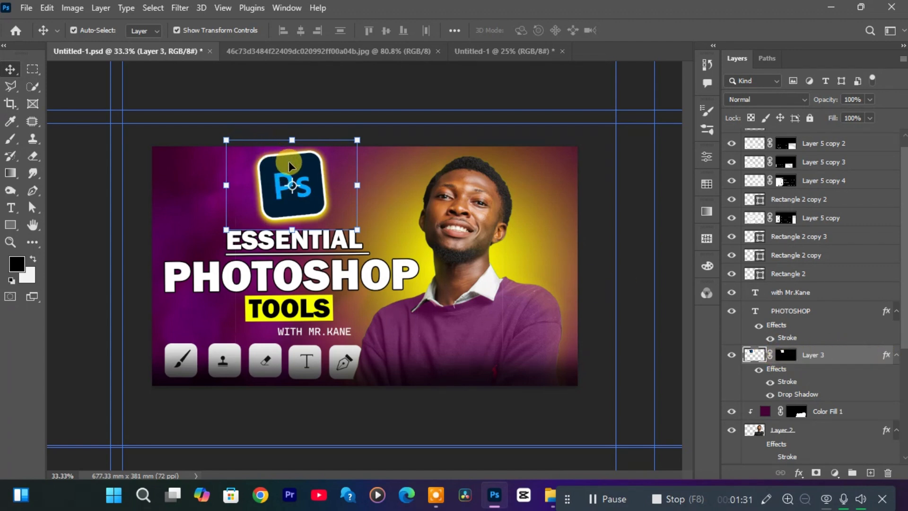
{"action": "left_click_drag", "start_coordinate": [292, 166], "coordinate": [469, 189]}
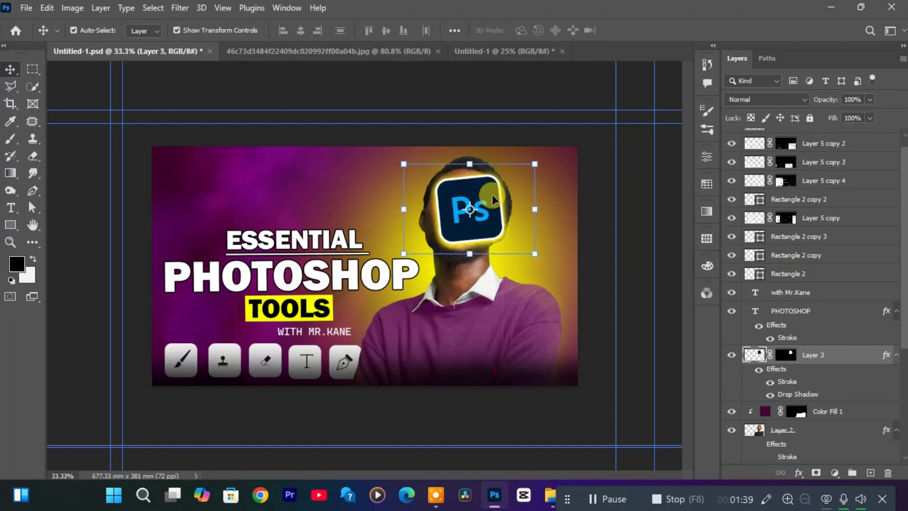
{"action": "left_click", "coordinate": [485, 194]}
{"action": "left_click_drag", "start_coordinate": [484, 193], "coordinate": [305, 168]}
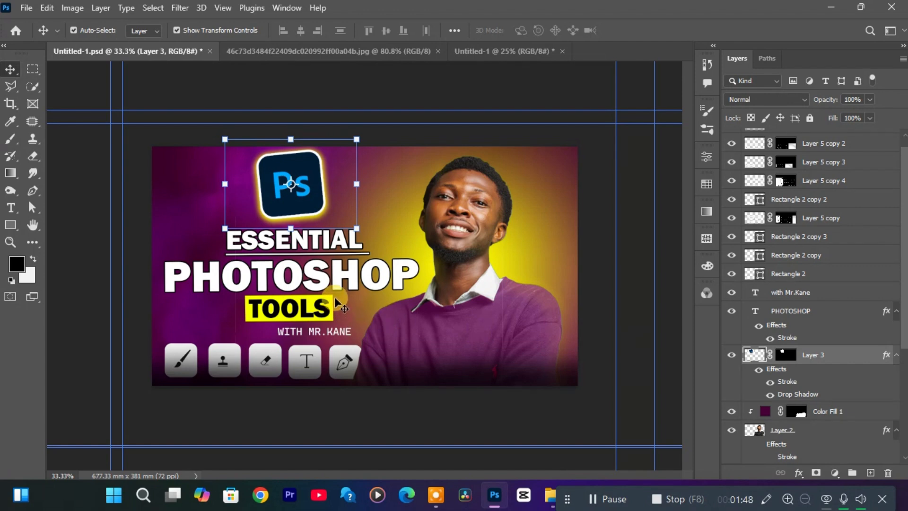
Try editing and nudging the PHOTOSHOP title text, and undo the shift.
{"action": "double_click", "coordinate": [354, 281]}
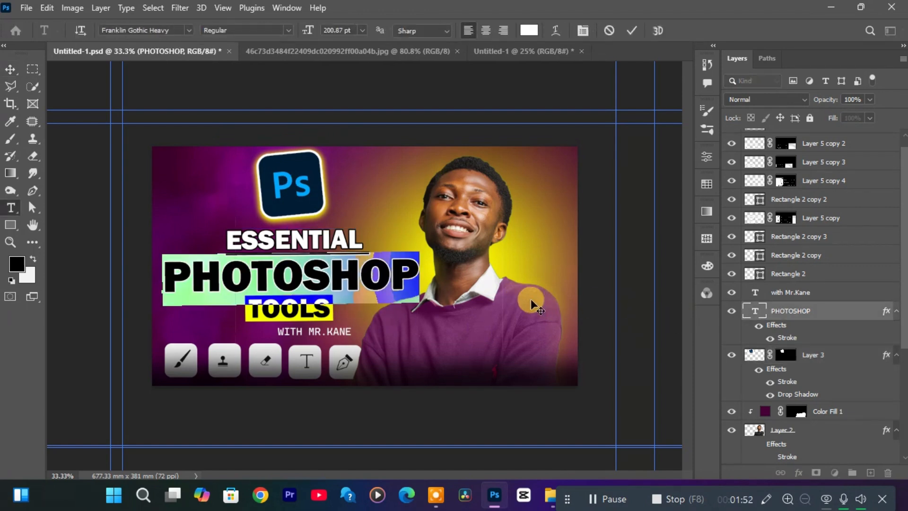
{"action": "left_click", "coordinate": [453, 299]}
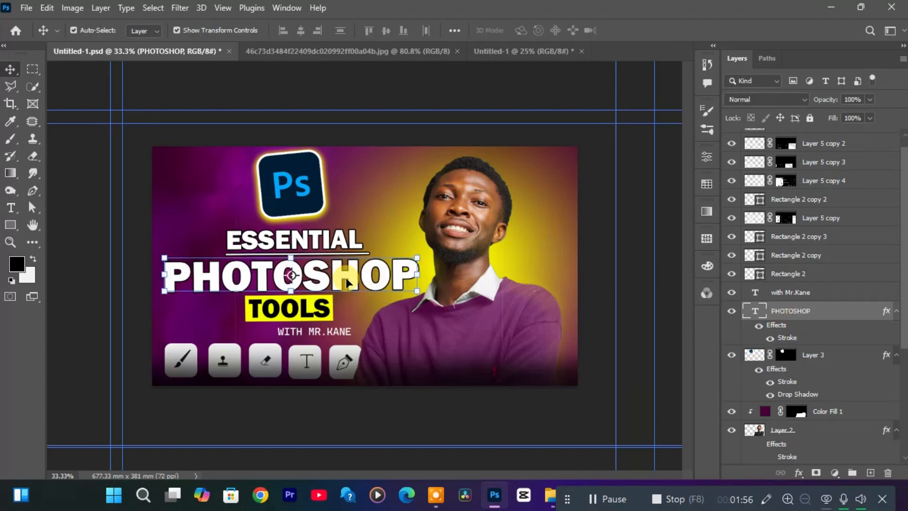
{"action": "mouse_move", "coordinate": [346, 279]}
{"action": "left_mouse_down"}
{"action": "mouse_move", "coordinate": [439, 204]}
{"action": "mouse_move", "coordinate": [411, 326]}
{"action": "mouse_move", "coordinate": [337, 293]}
{"action": "mouse_move", "coordinate": [331, 278]}
{"action": "mouse_move", "coordinate": [346, 277]}
{"action": "left_mouse_up"}
{"action": "key", "text": "ctrl+z"}
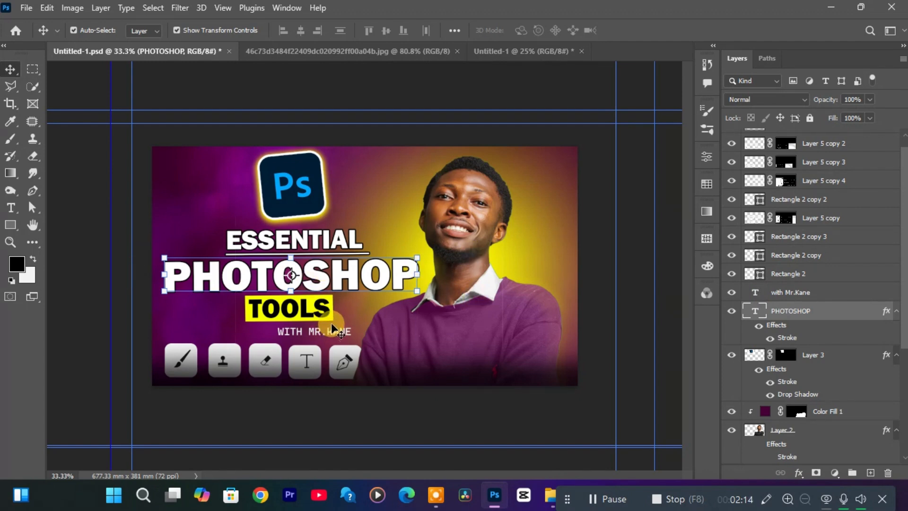
Deselect all layers and undo the last guide changes in the thumbnail document.
{"action": "left_click", "coordinate": [588, 348]}
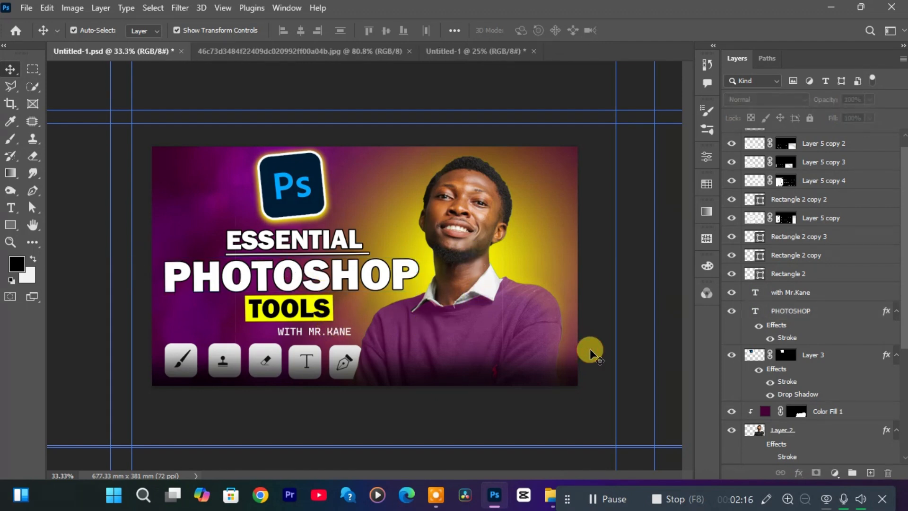
{"action": "key", "text": "ctrl+z"}
{"action": "key", "text": "ctrl+z"}
{"action": "key", "text": "ctrl+z"}
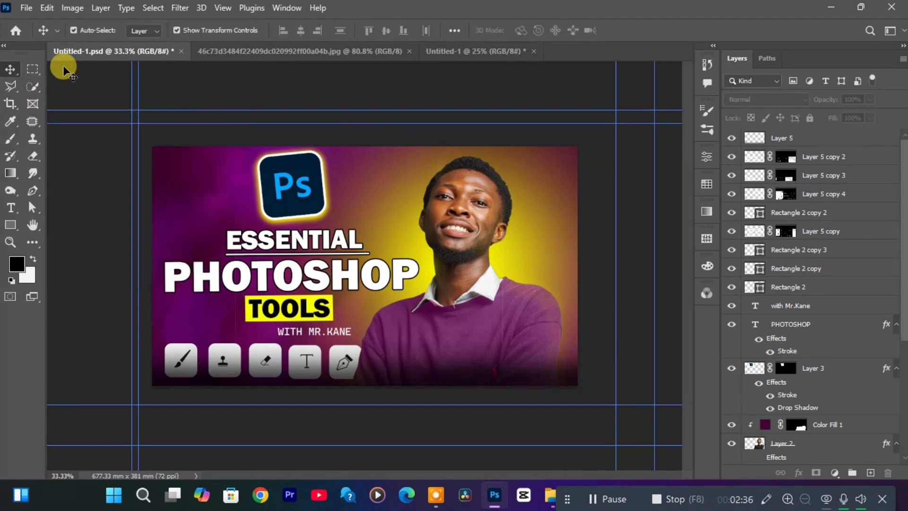
Switch to the portrait photo document and select the man in the green sweater with the Quick Selection tool.
{"action": "key", "text": "w"}
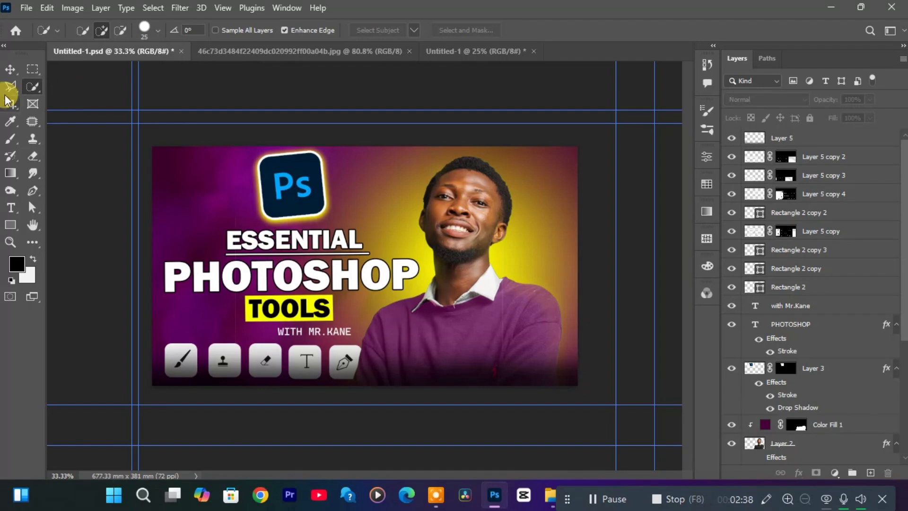
{"action": "right_click", "coordinate": [33, 87]}
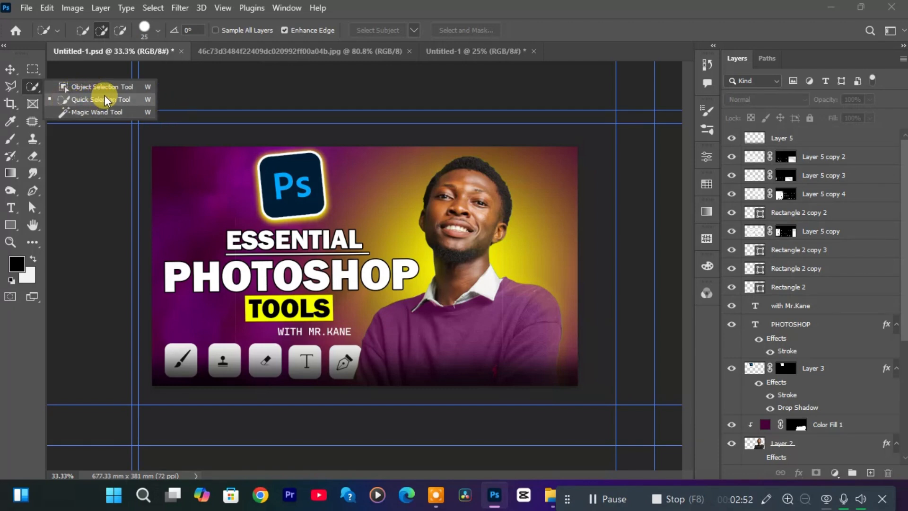
{"action": "left_click", "coordinate": [439, 56]}
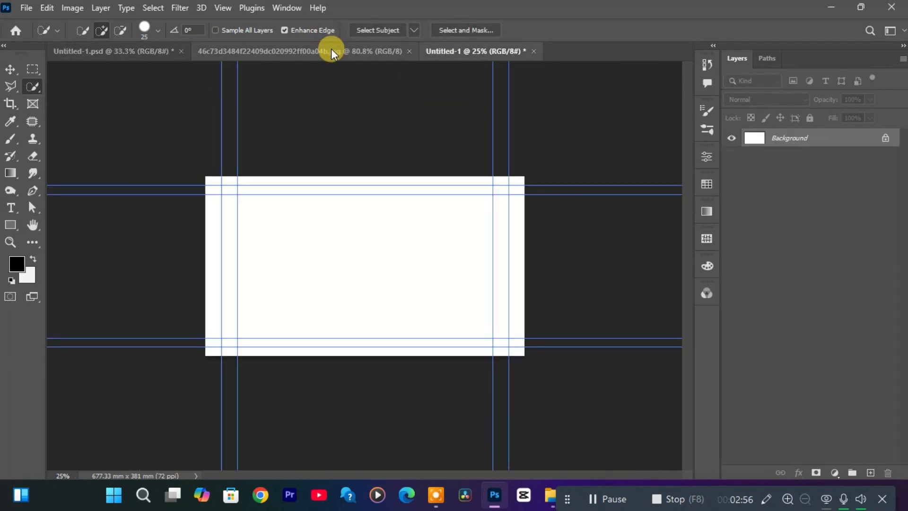
{"action": "left_click", "coordinate": [331, 49]}
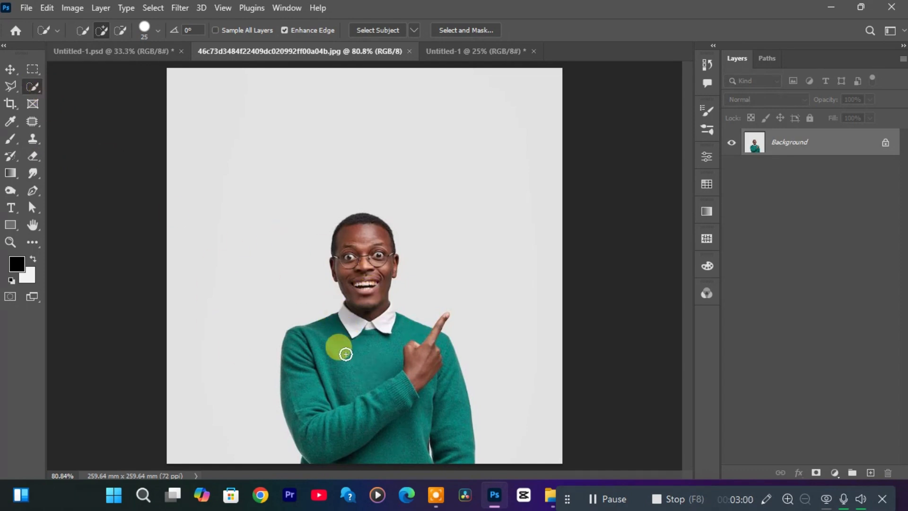
{"action": "left_click", "coordinate": [336, 446]}
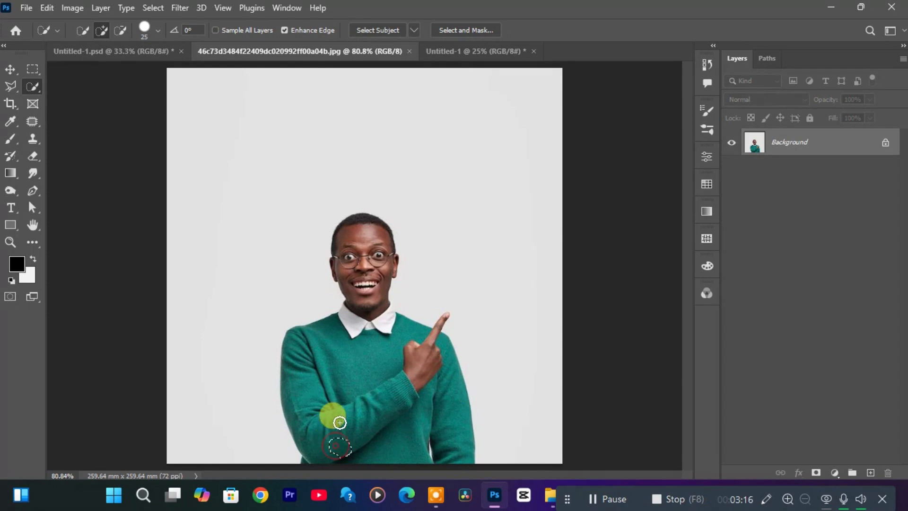
{"action": "mouse_move", "coordinate": [339, 422]}
{"action": "left_mouse_down"}
{"action": "mouse_move", "coordinate": [372, 253]}
{"action": "mouse_move", "coordinate": [381, 320]}
{"action": "mouse_move", "coordinate": [429, 384]}
{"action": "mouse_move", "coordinate": [431, 428]}
{"action": "mouse_move", "coordinate": [434, 355]}
{"action": "left_mouse_up"}
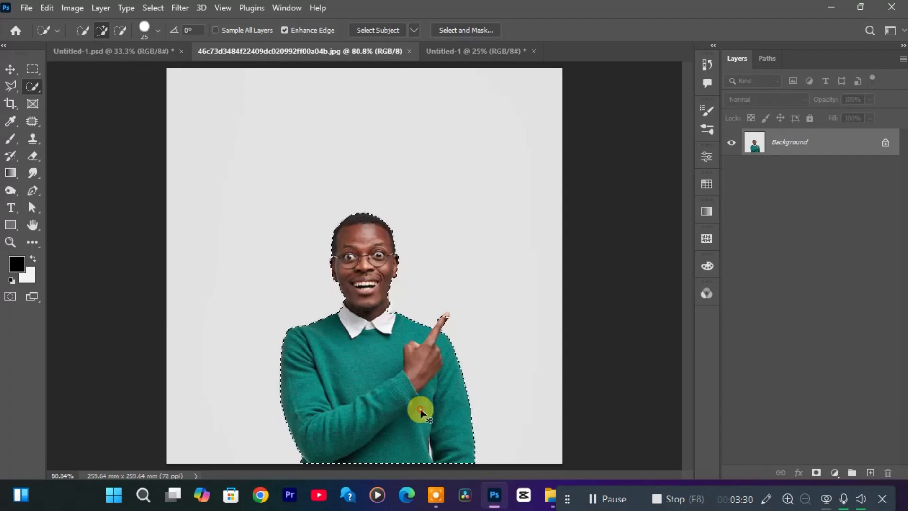
Add the missed part of the shirt collar and the fingertip to the selection with a brush size of 7.
{"action": "key", "text": "ctrl+plus"}
{"action": "key", "text": "ctrl+plus"}
{"action": "key", "text": "ctrl+plus"}
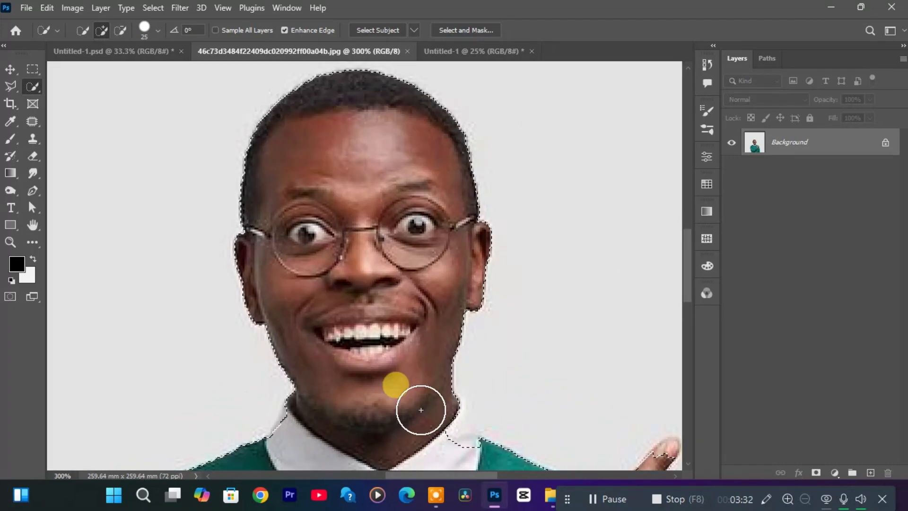
{"action": "left_click_drag", "start_coordinate": [473, 475], "coordinate": [499, 475]}
{"action": "left_click_drag", "start_coordinate": [685, 286], "coordinate": [683, 302]}
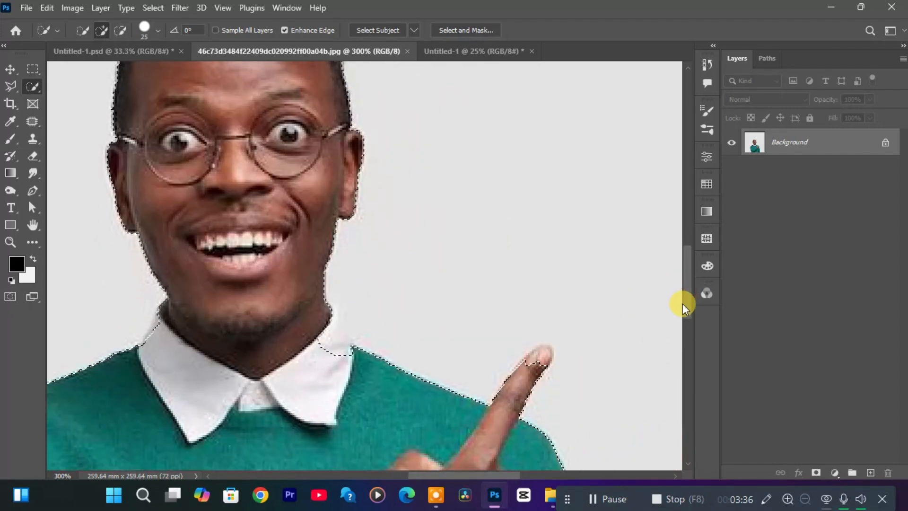
{"action": "mouse_move", "coordinate": [344, 324]}
{"action": "left_mouse_down"}
{"action": "mouse_move", "coordinate": [325, 349]}
{"action": "mouse_move", "coordinate": [333, 353]}
{"action": "left_mouse_up"}
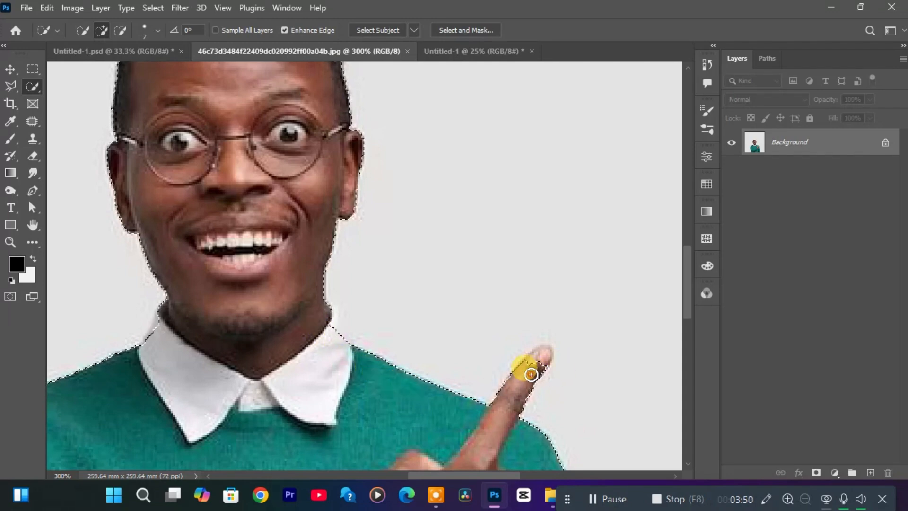
{"action": "left_click", "coordinate": [544, 358]}
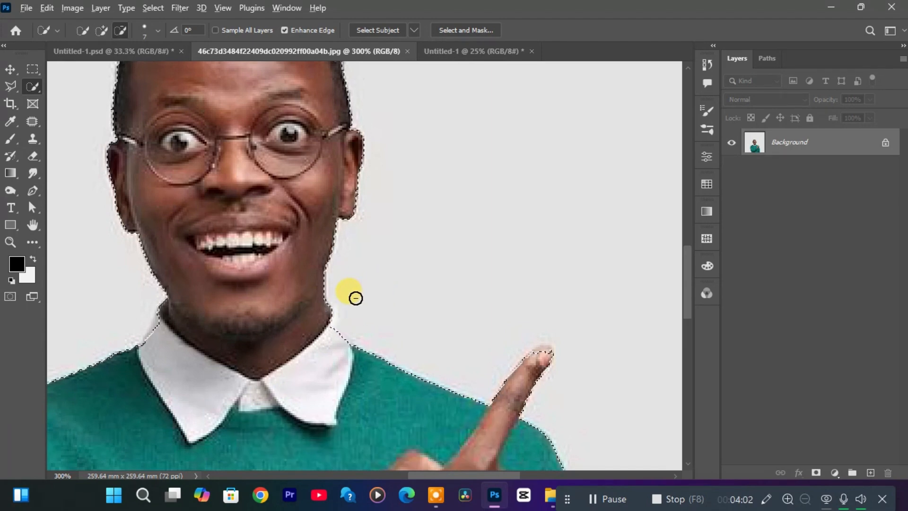
Try subtracting a strip of the man's neck from the selection, and undo it.
{"action": "left_click_drag", "start_coordinate": [347, 300], "coordinate": [255, 344]}
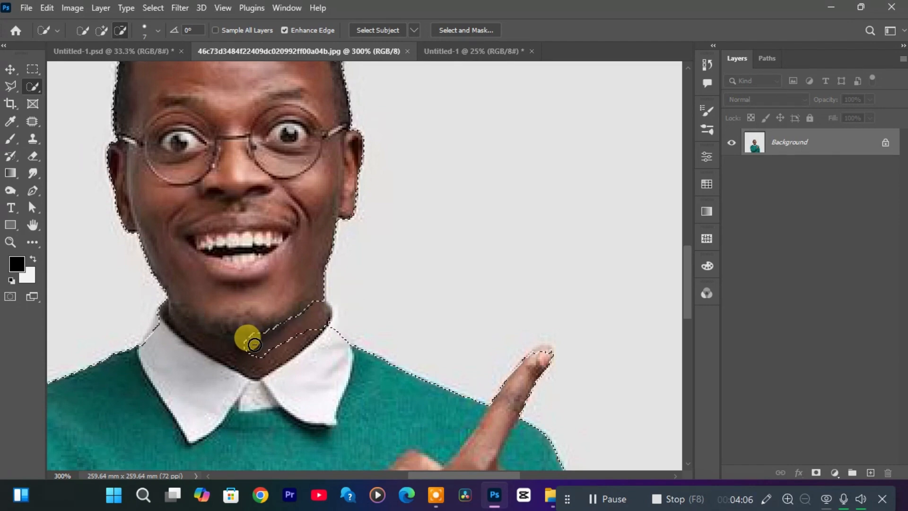
{"action": "key", "text": "ctrl+z"}
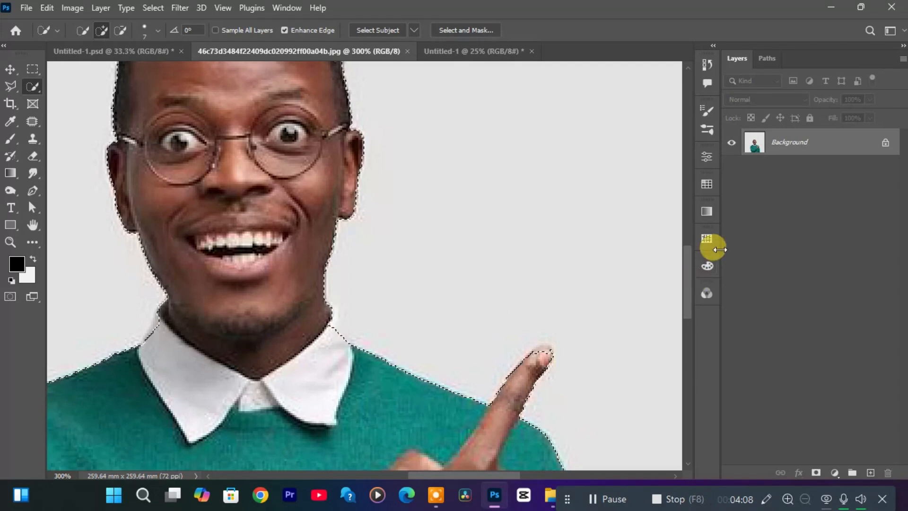
Mask out the photo's background with a layer mask made from the selection, and undo the mask.
{"action": "key", "text": "ctrl+0"}
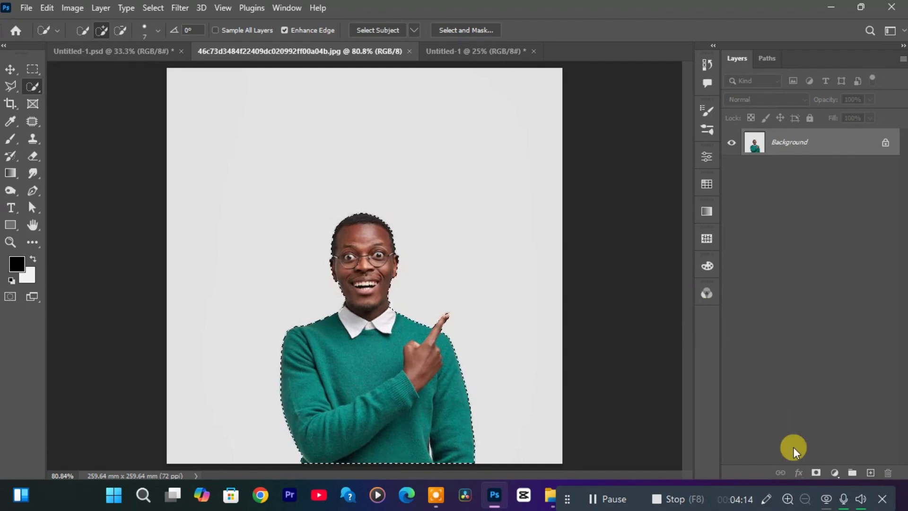
{"action": "left_click", "coordinate": [815, 473]}
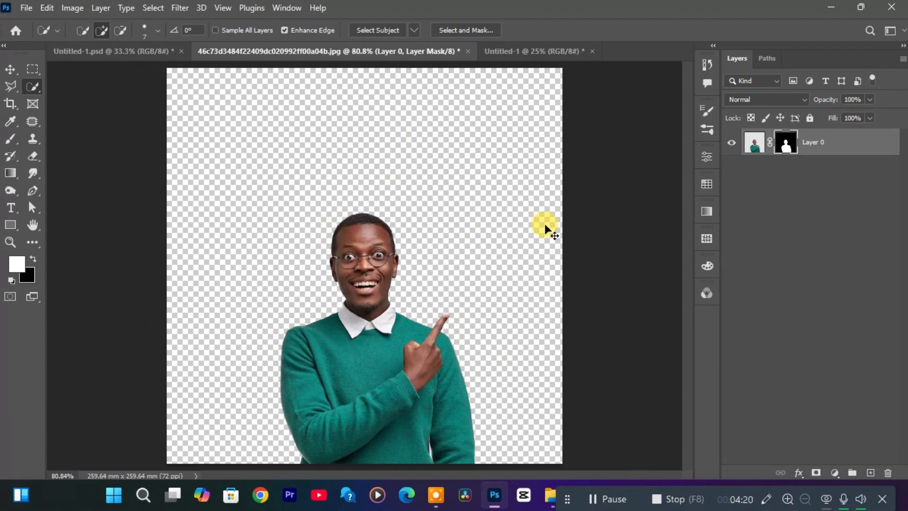
{"action": "key", "text": "ctrl+z"}
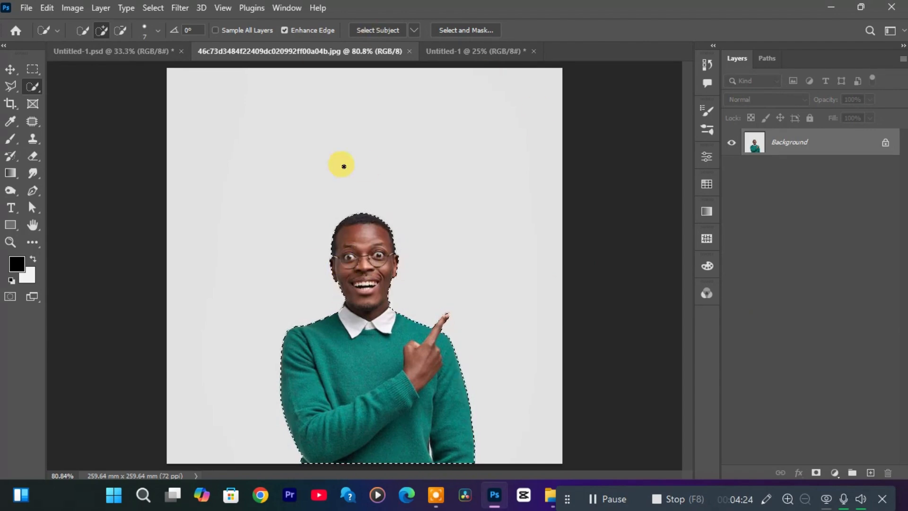
Preview a Brightness/Contrast adjustment on the selected man with brightness -150 and contrast -50, and cancel it.
{"action": "left_click", "coordinate": [68, 10]}
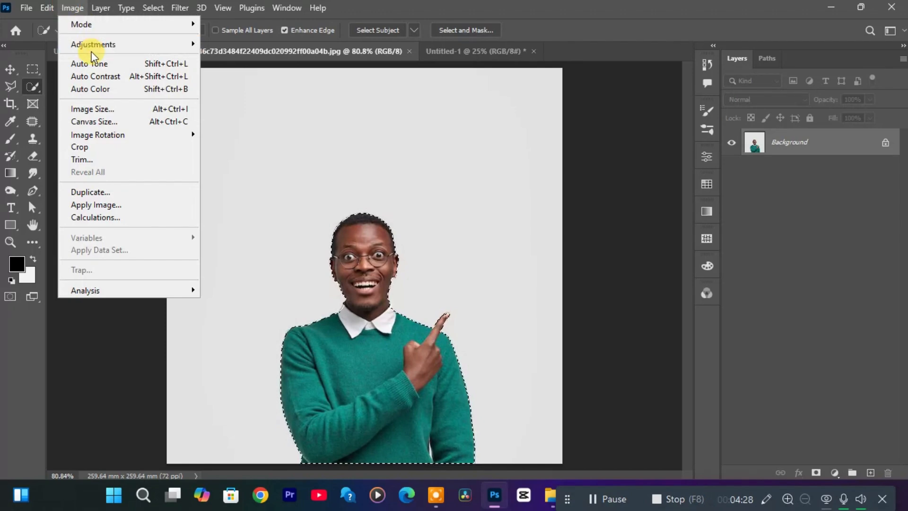
{"action": "mouse_move", "coordinate": [95, 49]}
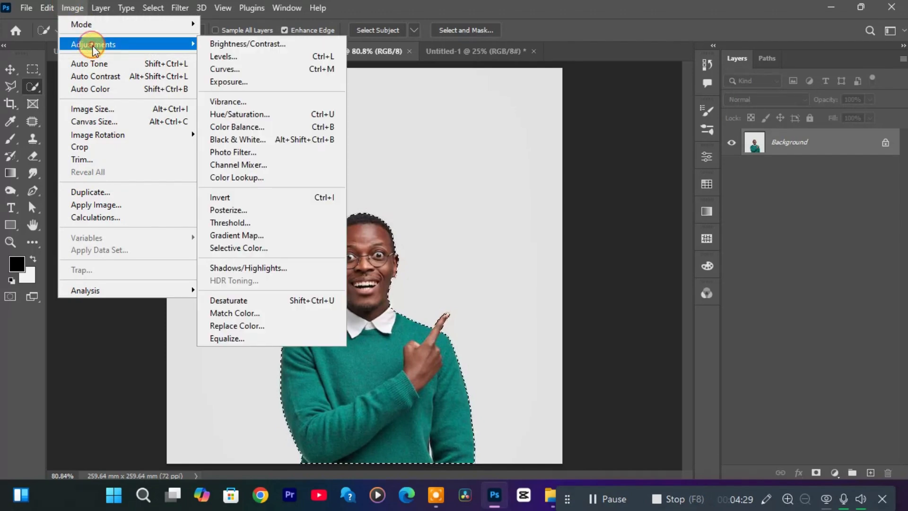
{"action": "left_click", "coordinate": [243, 44]}
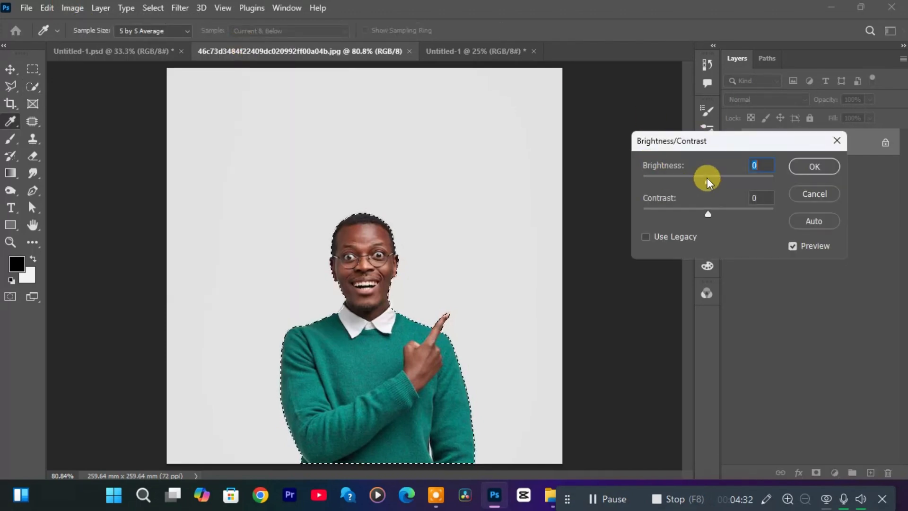
{"action": "left_click_drag", "start_coordinate": [708, 177], "coordinate": [507, 175]}
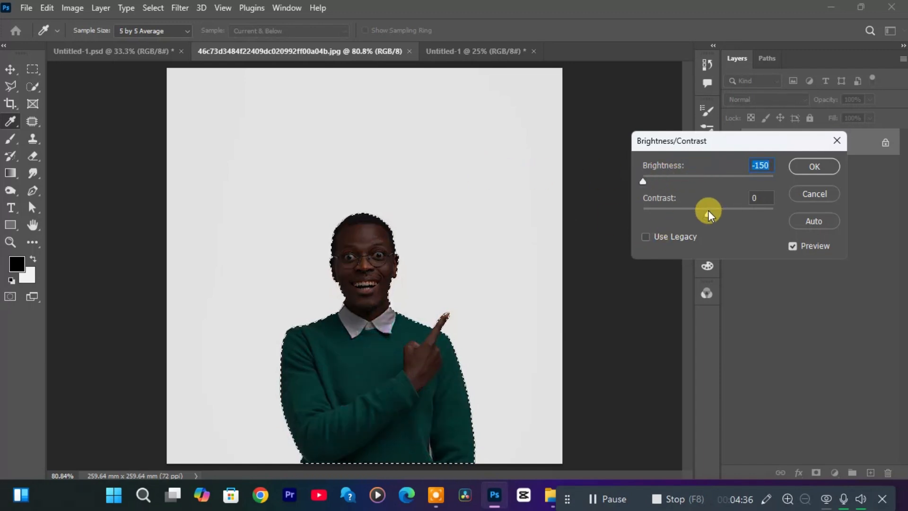
{"action": "left_click_drag", "start_coordinate": [709, 214], "coordinate": [581, 213]}
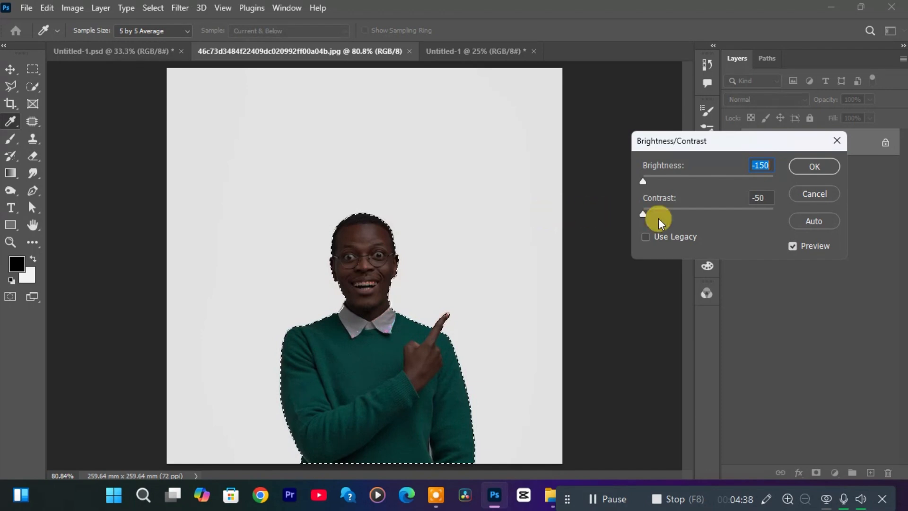
{"action": "left_click_drag", "start_coordinate": [658, 218], "coordinate": [737, 228]}
{"action": "left_click", "coordinate": [824, 195]}
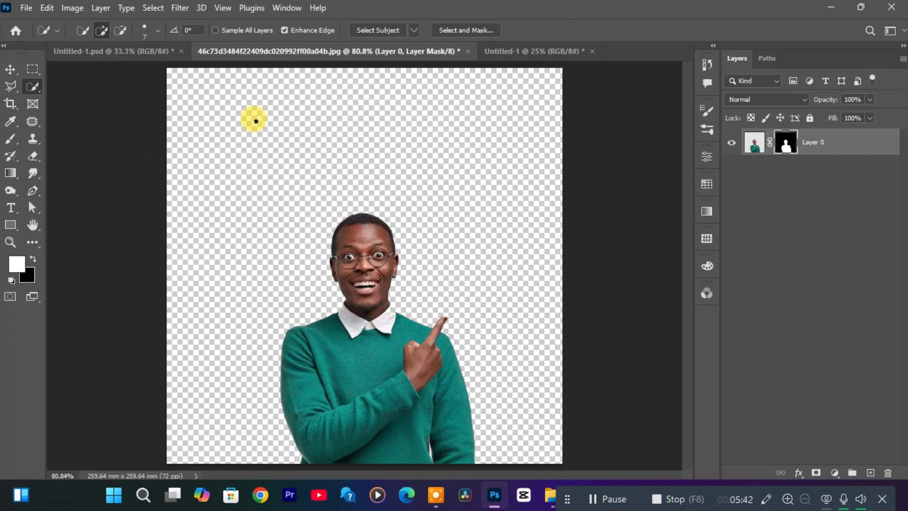
Activate the Brush tool in the blank Untitled-1 document, browse its brush presets and blending modes, and keep the Normal mode.
{"action": "left_click", "coordinate": [534, 51]}
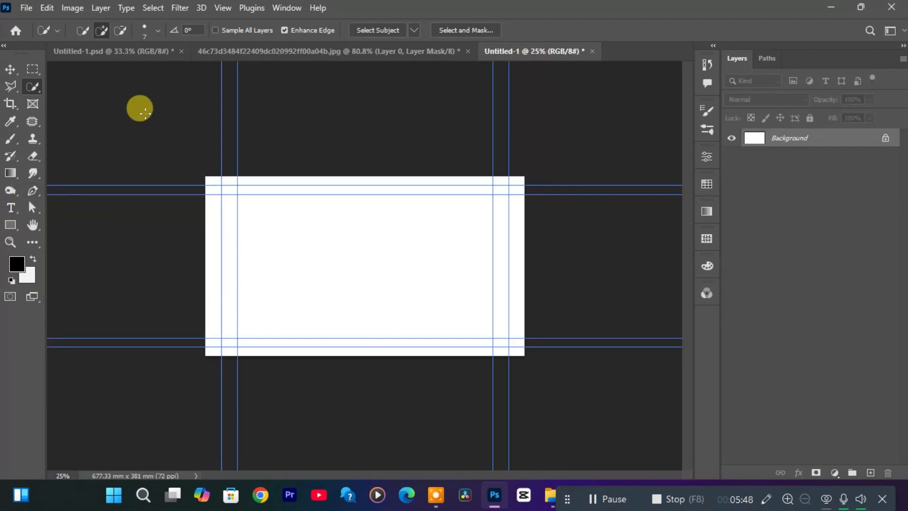
{"action": "left_click", "coordinate": [12, 139]}
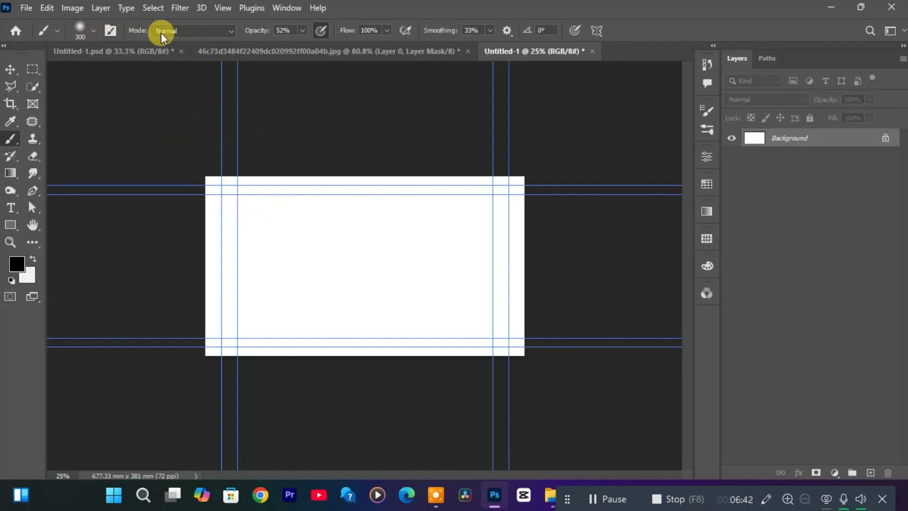
{"action": "left_click", "coordinate": [93, 31]}
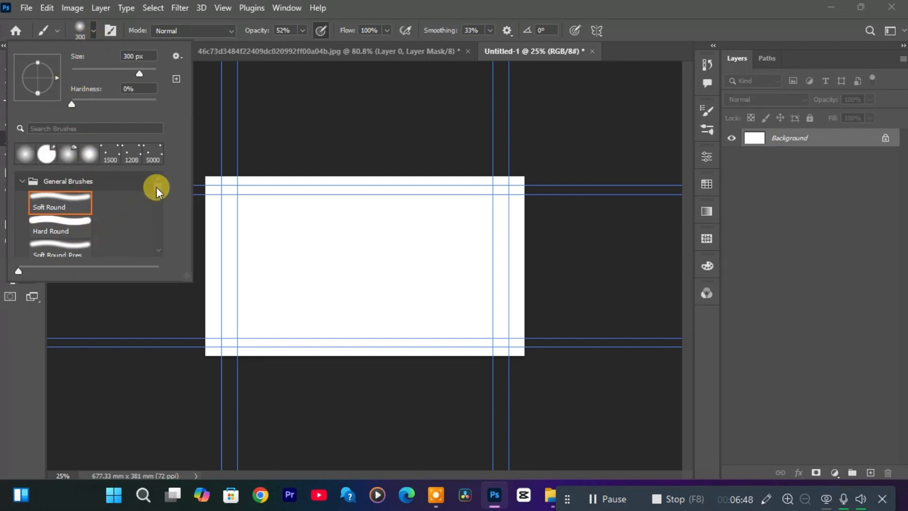
{"action": "scroll", "coordinate": [156, 189], "scroll_direction": "down", "scroll_amount": 5}
{"action": "scroll", "coordinate": [155, 201], "scroll_direction": "up", "scroll_amount": 5}
{"action": "left_click", "coordinate": [222, 31]}
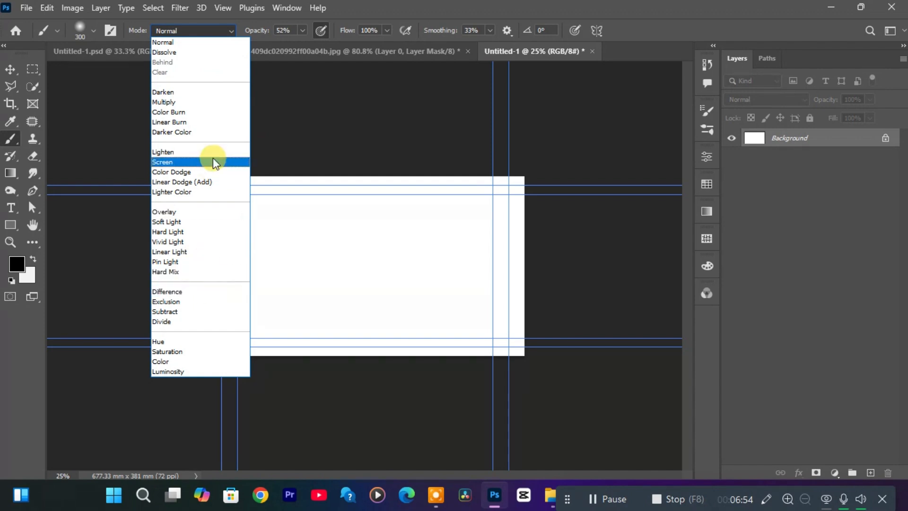
{"action": "left_click", "coordinate": [177, 43]}
Set the brush opacity to 100% and paint a soft black shape across the middle of the canvas.
{"action": "left_click", "coordinate": [302, 30]}
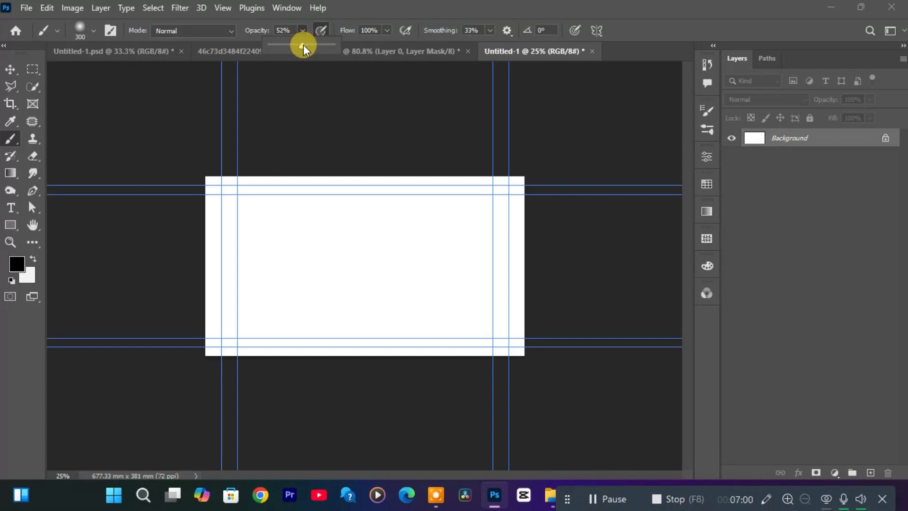
{"action": "left_click_drag", "start_coordinate": [303, 45], "coordinate": [355, 51]}
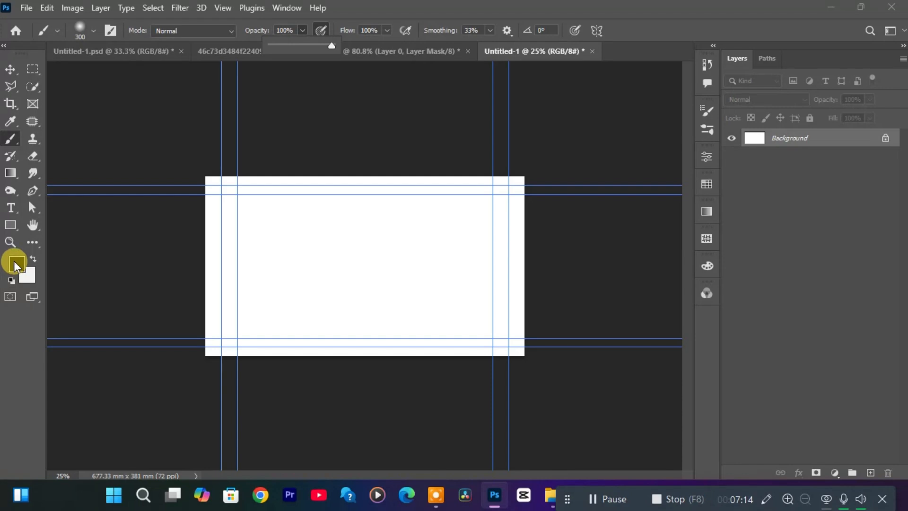
{"action": "mouse_move", "coordinate": [286, 246]}
{"action": "left_mouse_down"}
{"action": "mouse_move", "coordinate": [410, 253]}
{"action": "mouse_move", "coordinate": [332, 292]}
{"action": "mouse_move", "coordinate": [420, 289]}
{"action": "mouse_move", "coordinate": [392, 258]}
{"action": "mouse_move", "coordinate": [340, 281]}
{"action": "mouse_move", "coordinate": [358, 298]}
{"action": "mouse_move", "coordinate": [426, 258]}
{"action": "mouse_move", "coordinate": [484, 259]}
{"action": "left_mouse_up"}
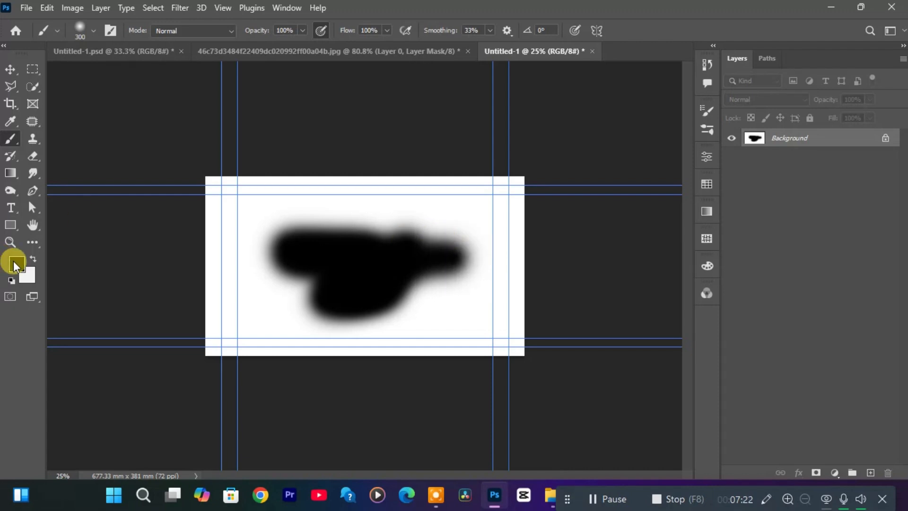
Change the foreground color to yellow f6ff00 and paint soft strokes above and over the left part of the black shape.
{"action": "left_click", "coordinate": [15, 265]}
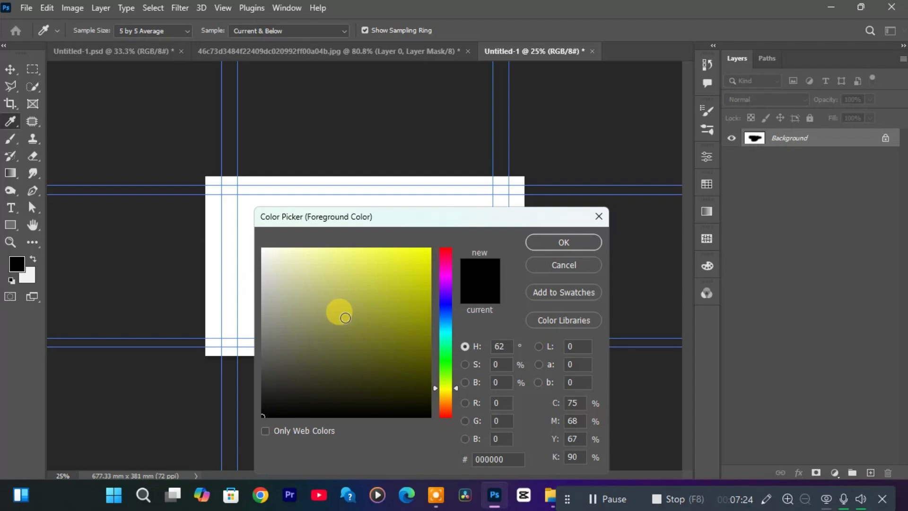
{"action": "left_click_drag", "start_coordinate": [339, 310], "coordinate": [548, 160]}
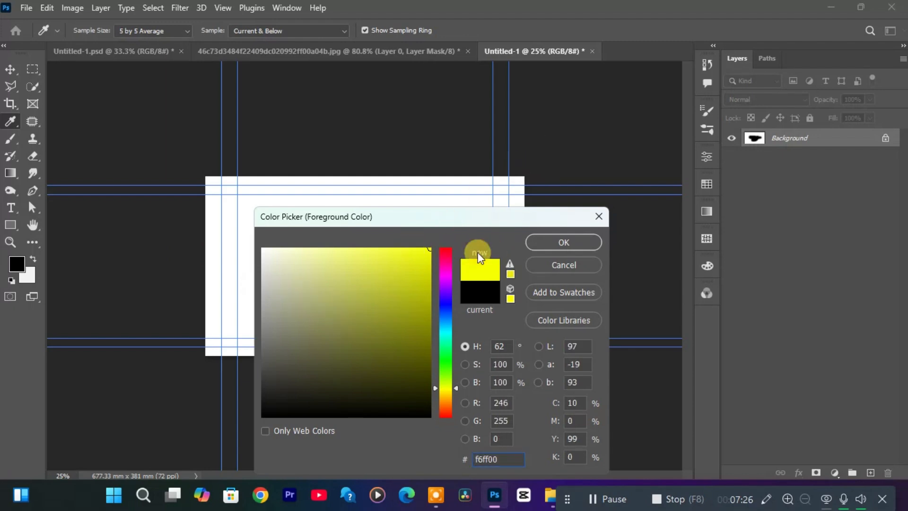
{"action": "left_click", "coordinate": [589, 241]}
{"action": "key", "text": "b"}
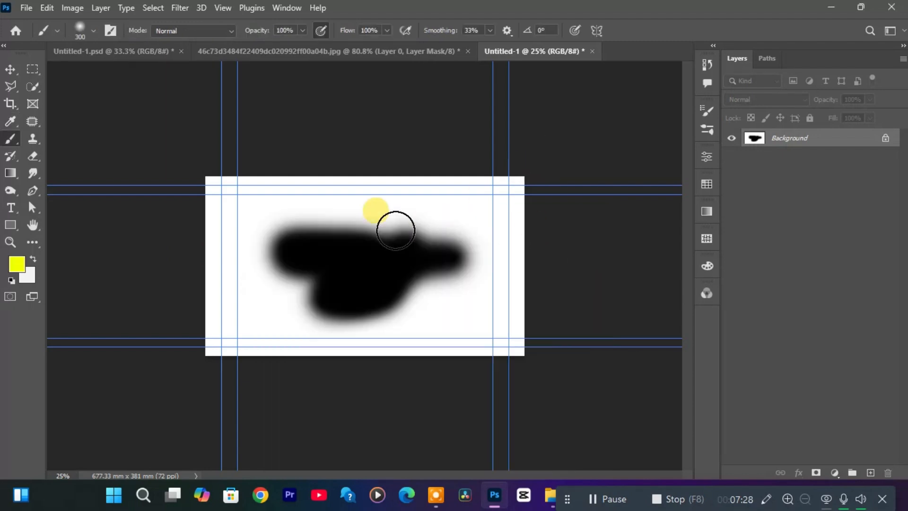
{"action": "left_click", "coordinate": [308, 204]}
{"action": "mouse_move", "coordinate": [394, 209]}
{"action": "left_mouse_down"}
{"action": "mouse_move", "coordinate": [283, 238]}
{"action": "mouse_move", "coordinate": [237, 263]}
{"action": "mouse_move", "coordinate": [262, 332]}
{"action": "mouse_move", "coordinate": [327, 343]}
{"action": "mouse_move", "coordinate": [375, 326]}
{"action": "left_mouse_up"}
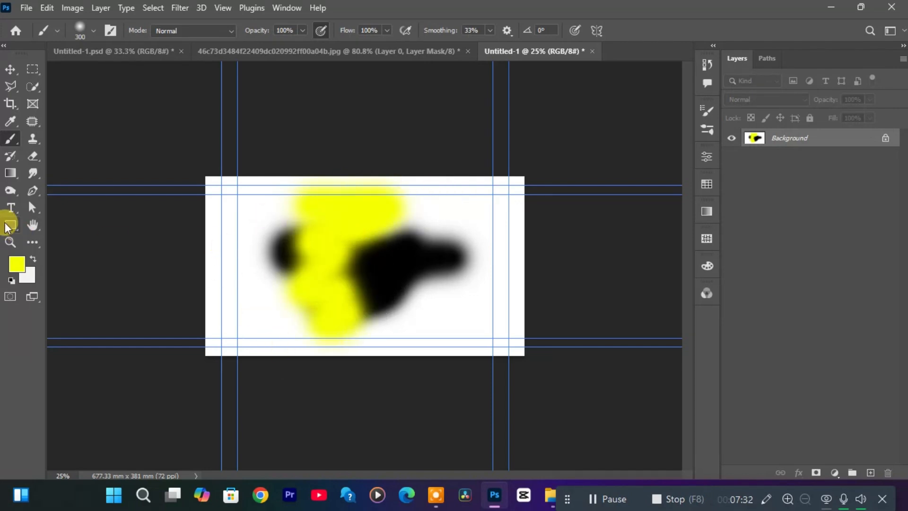
Change the foreground color to red ff0030 and paint soft strokes across the lower left of the canvas.
{"action": "left_click", "coordinate": [17, 264]}
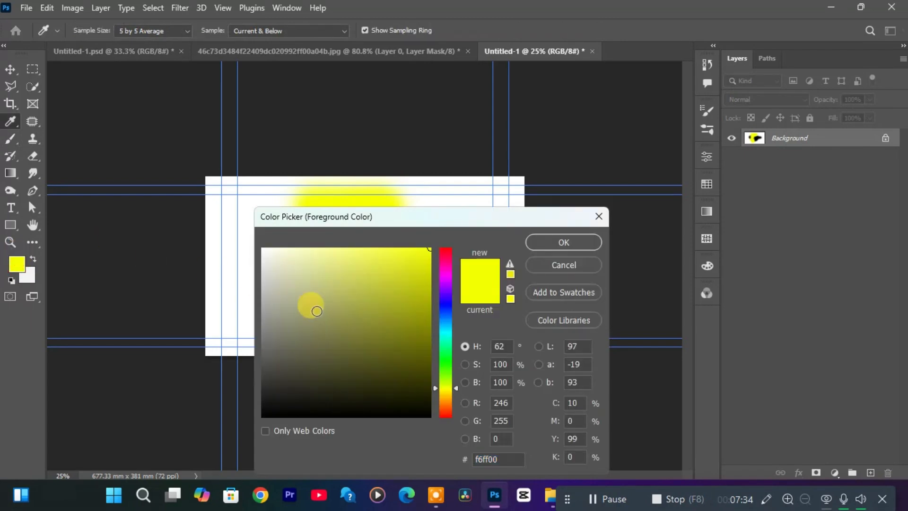
{"action": "left_click", "coordinate": [446, 253]}
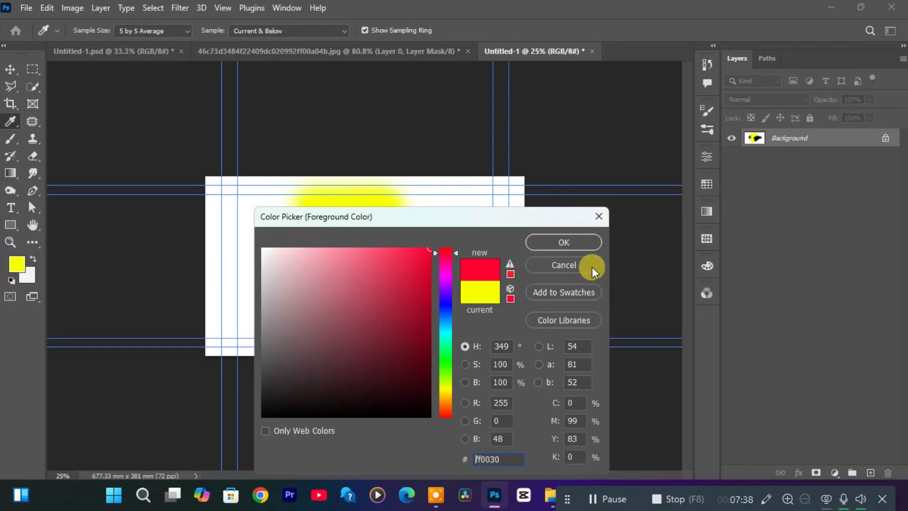
{"action": "left_click", "coordinate": [572, 242]}
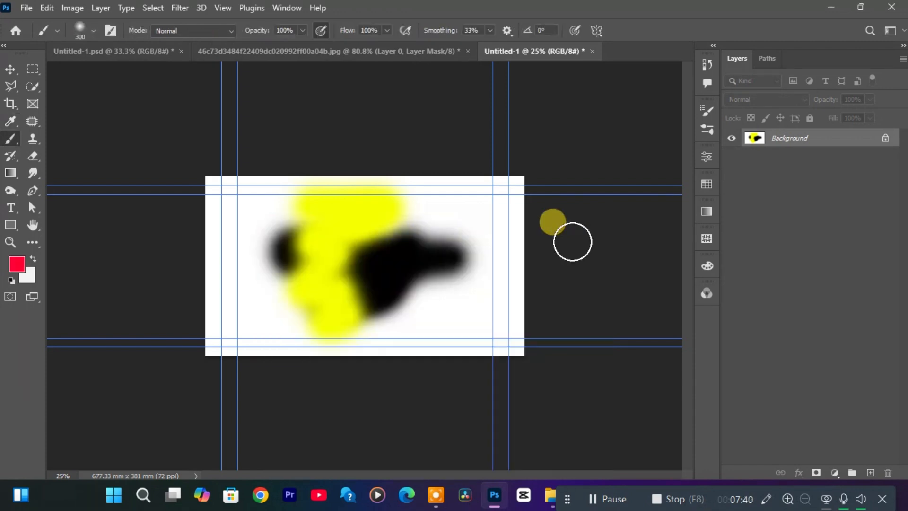
{"action": "left_click", "coordinate": [219, 274]}
{"action": "mouse_move", "coordinate": [259, 287]}
{"action": "left_mouse_down"}
{"action": "mouse_move", "coordinate": [375, 300]}
{"action": "mouse_move", "coordinate": [380, 312]}
{"action": "mouse_move", "coordinate": [316, 341]}
{"action": "mouse_move", "coordinate": [311, 353]}
{"action": "mouse_move", "coordinate": [409, 328]}
{"action": "left_mouse_up"}
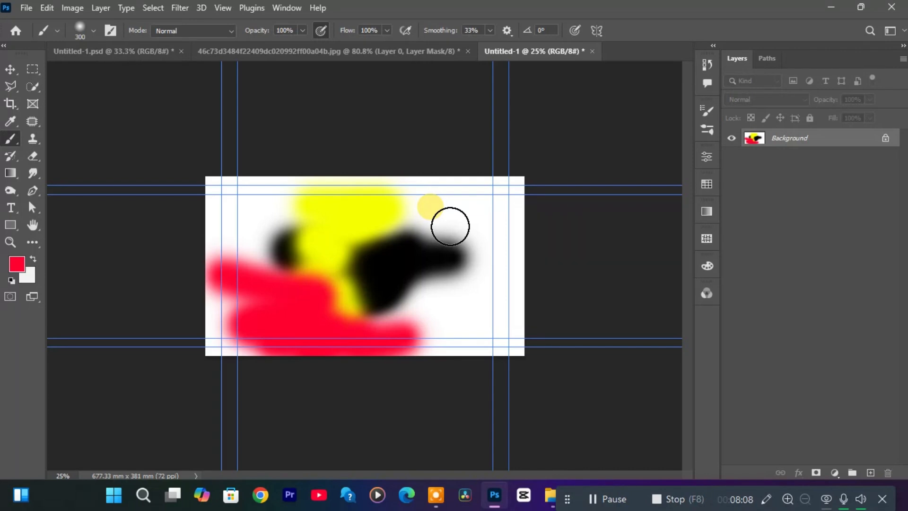
Reduce the brush size to 10 and draw a thin red scribble over the right end of the black shape.
{"action": "key", "text": "bracketleft"}
{"action": "key", "text": "bracketleft"}
{"action": "key", "text": "bracketleft"}
{"action": "key", "text": "bracketleft"}
{"action": "key", "text": "bracketleft"}
{"action": "key", "text": "bracketleft"}
{"action": "key", "text": "bracketleft"}
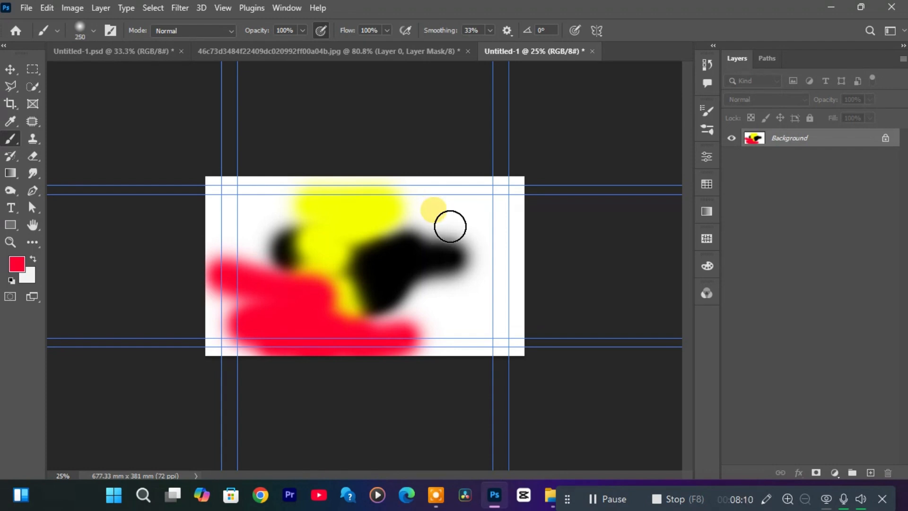
{"action": "key", "text": "bracketleft"}
{"action": "key", "text": "bracketleft"}
{"action": "key", "text": "bracketleft"}
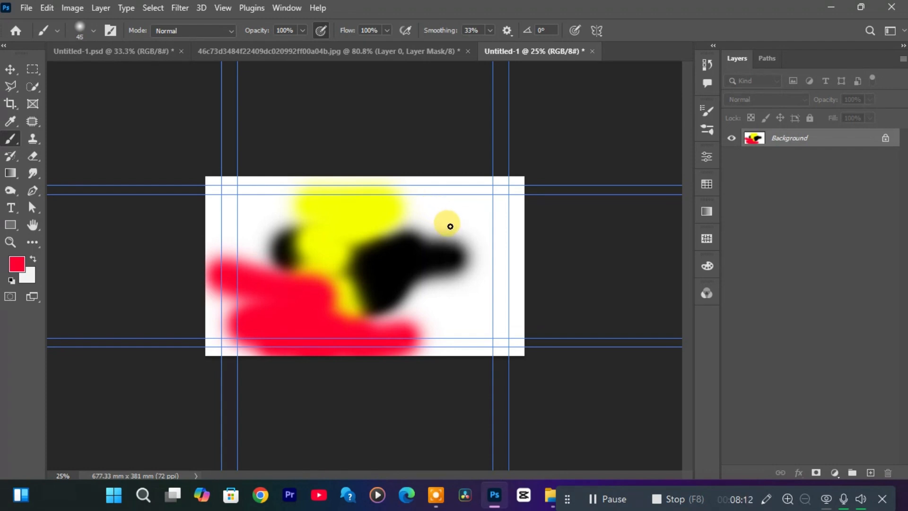
{"action": "key", "text": "bracketleft"}
{"action": "key", "text": "bracketleft"}
{"action": "key", "text": "bracketleft"}
{"action": "mouse_move", "coordinate": [451, 219]}
{"action": "left_mouse_down"}
{"action": "mouse_move", "coordinate": [445, 236]}
{"action": "mouse_move", "coordinate": [469, 242]}
{"action": "mouse_move", "coordinate": [467, 262]}
{"action": "mouse_move", "coordinate": [477, 265]}
{"action": "mouse_move", "coordinate": [464, 310]}
{"action": "mouse_move", "coordinate": [444, 328]}
{"action": "mouse_move", "coordinate": [471, 316]}
{"action": "mouse_move", "coordinate": [423, 263]}
{"action": "mouse_move", "coordinate": [421, 283]}
{"action": "mouse_move", "coordinate": [451, 303]}
{"action": "mouse_move", "coordinate": [414, 316]}
{"action": "mouse_move", "coordinate": [409, 234]}
{"action": "left_mouse_up"}
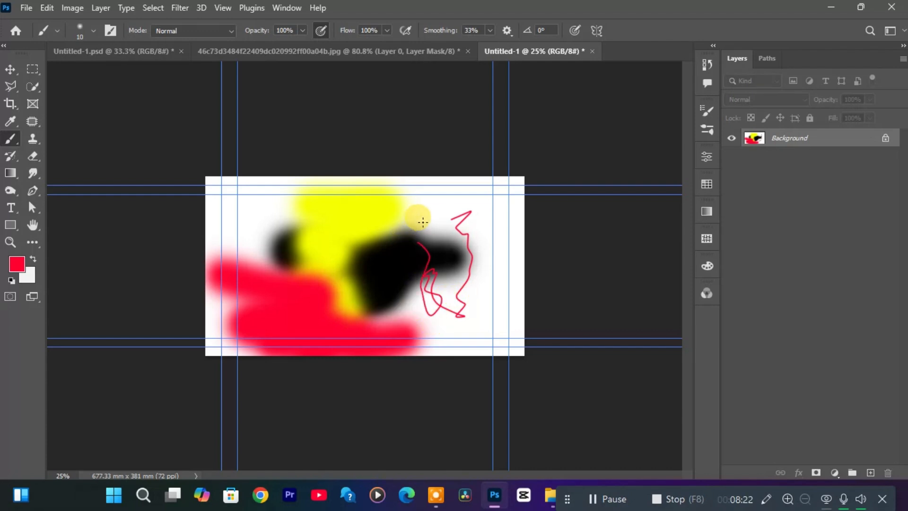
Enlarge the brush to size 800 and paint red over the right side of the canvas.
{"action": "key", "text": "bracketright"}
{"action": "key", "text": "bracketright"}
{"action": "key", "text": "bracketright"}
{"action": "key", "text": "bracketright"}
{"action": "key", "text": "bracketright"}
{"action": "key", "text": "bracketright"}
{"action": "key", "text": "bracketright"}
{"action": "key", "text": "bracketright"}
{"action": "key", "text": "bracketright"}
{"action": "key", "text": "bracketright"}
{"action": "key", "text": "bracketright"}
{"action": "key", "text": "bracketright"}
{"action": "key", "text": "bracketright"}
{"action": "key", "text": "bracketright"}
{"action": "key", "text": "bracketright"}
{"action": "key", "text": "bracketright"}
{"action": "key", "text": "bracketright"}
{"action": "key", "text": "bracketright"}
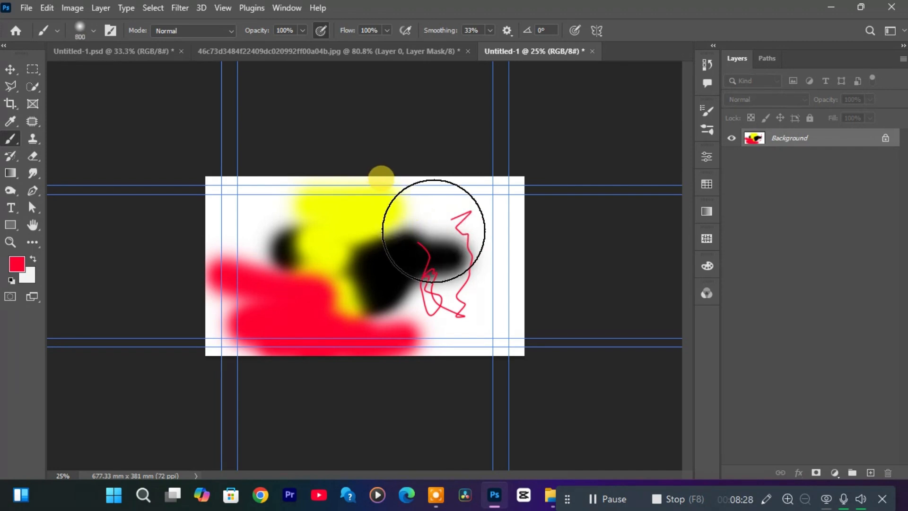
{"action": "mouse_move", "coordinate": [432, 209]}
{"action": "left_mouse_down"}
{"action": "mouse_move", "coordinate": [477, 340]}
{"action": "mouse_move", "coordinate": [480, 261]}
{"action": "mouse_move", "coordinate": [438, 354]}
{"action": "left_mouse_up"}
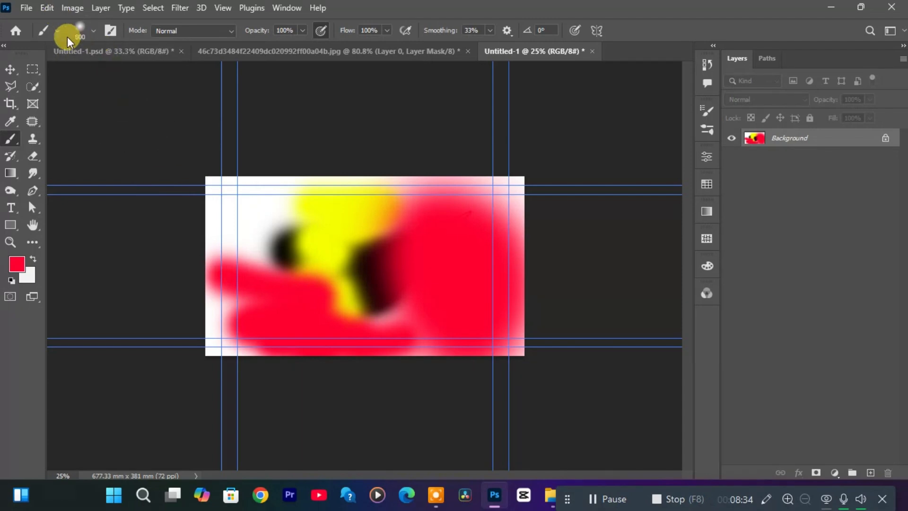
Set the size of the Soft Round brush to 58 px.
{"action": "left_click", "coordinate": [96, 27]}
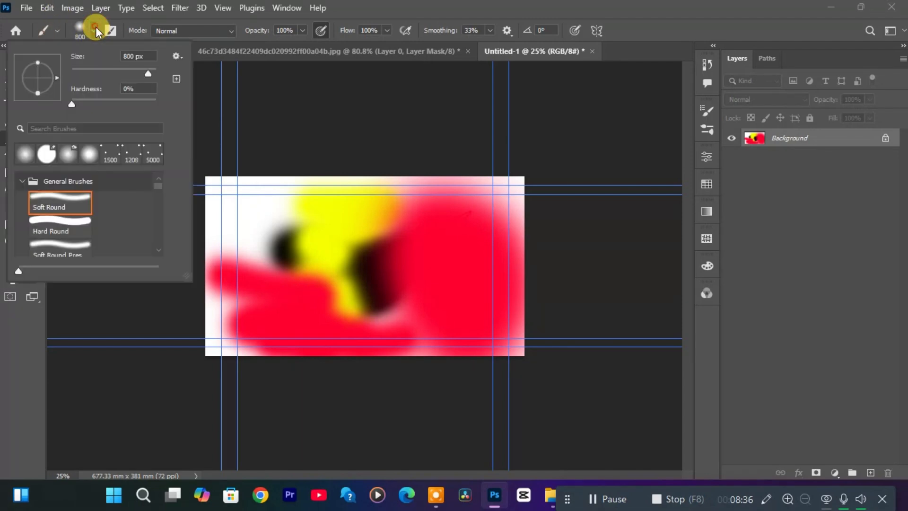
{"action": "mouse_move", "coordinate": [148, 74]}
{"action": "left_mouse_down"}
{"action": "mouse_move", "coordinate": [79, 78]}
{"action": "mouse_move", "coordinate": [183, 82]}
{"action": "mouse_move", "coordinate": [95, 80]}
{"action": "left_mouse_up"}
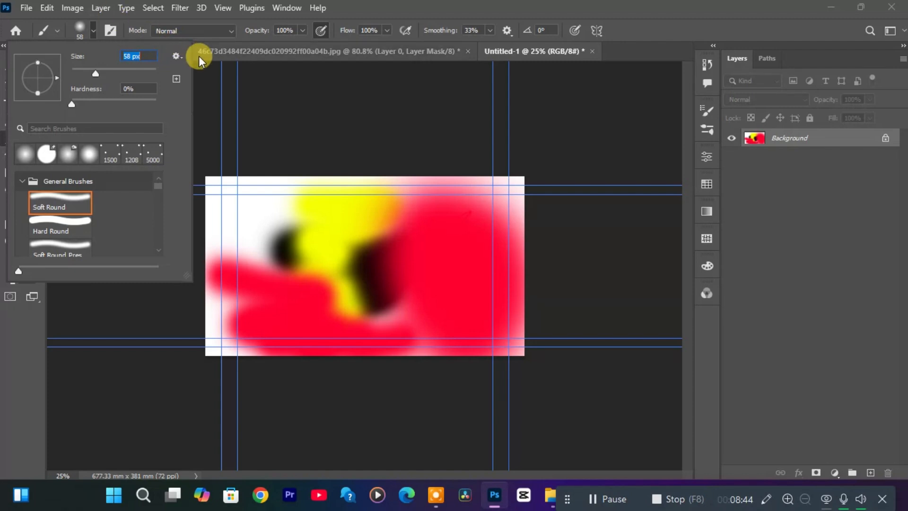
{"action": "type", "text": "v"}
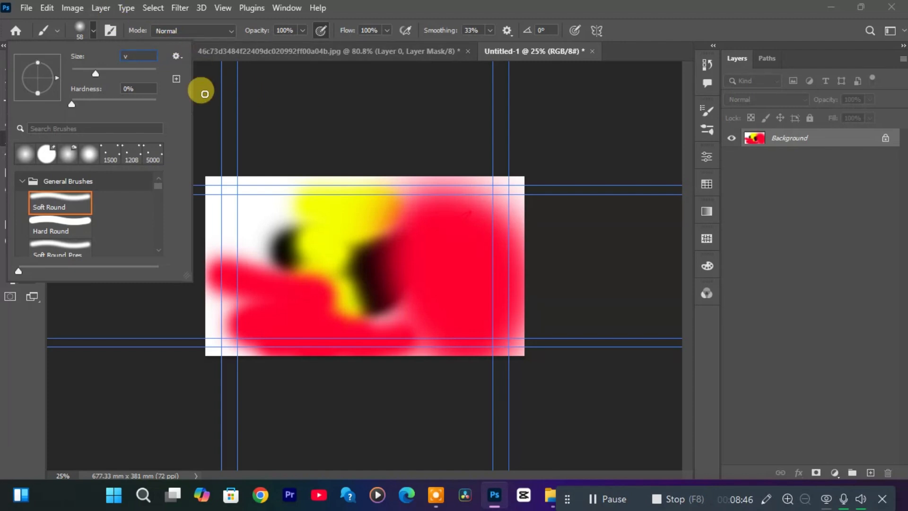
{"action": "left_click", "coordinate": [94, 32]}
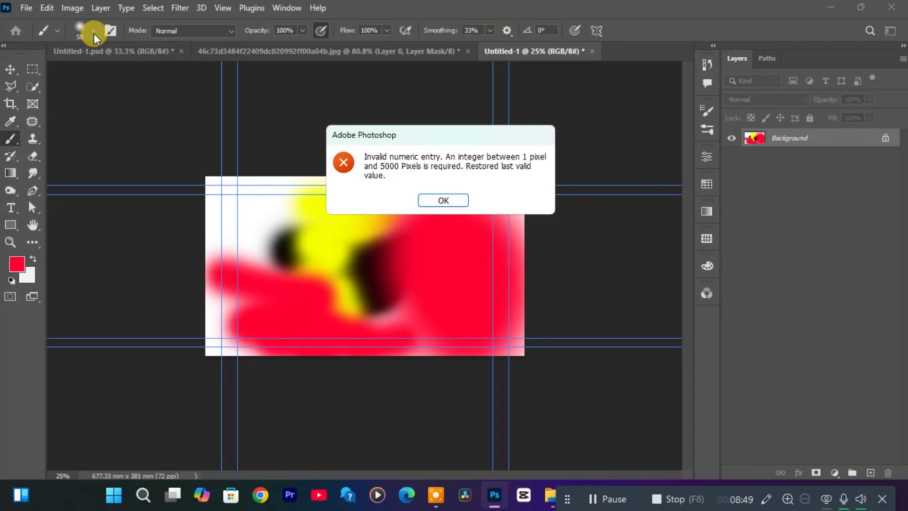
{"action": "left_click", "coordinate": [449, 198]}
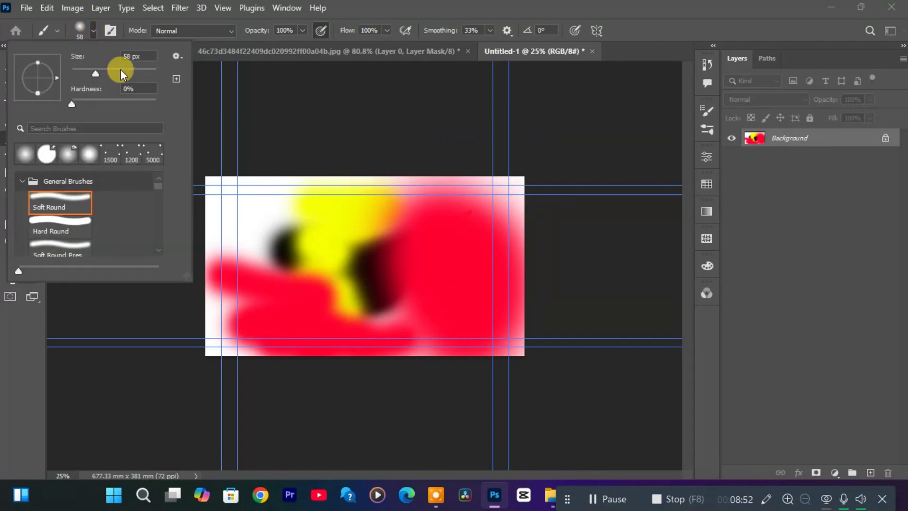
{"action": "left_click", "coordinate": [94, 31]}
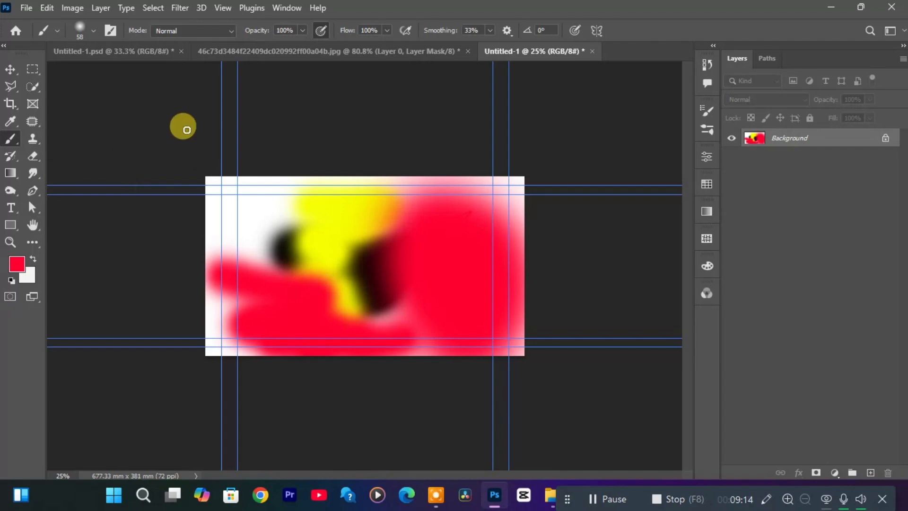
Erase all the painted strokes from the canvas using the Eraser at size 700.
{"action": "key", "text": "e"}
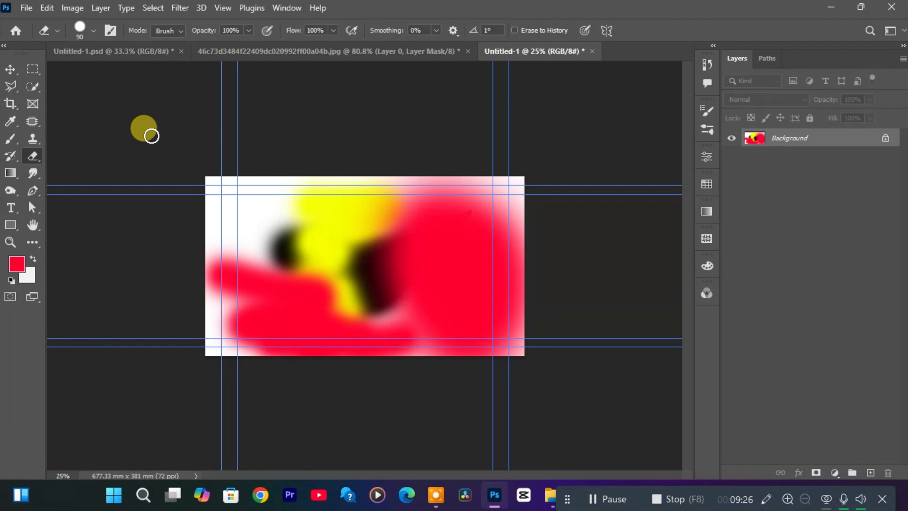
{"action": "key", "text": "bracketleft"}
{"action": "key", "text": "bracketleft"}
{"action": "key", "text": "bracketleft"}
{"action": "key", "text": "bracketright"}
{"action": "key", "text": "bracketright"}
{"action": "key", "text": "bracketright"}
{"action": "key", "text": "bracketright"}
{"action": "key", "text": "bracketright"}
{"action": "key", "text": "bracketright"}
{"action": "key", "text": "bracketright"}
{"action": "key", "text": "bracketright"}
{"action": "key", "text": "bracketright"}
{"action": "key", "text": "bracketright"}
{"action": "key", "text": "bracketright"}
{"action": "key", "text": "bracketright"}
{"action": "key", "text": "bracketright"}
{"action": "key", "text": "bracketright"}
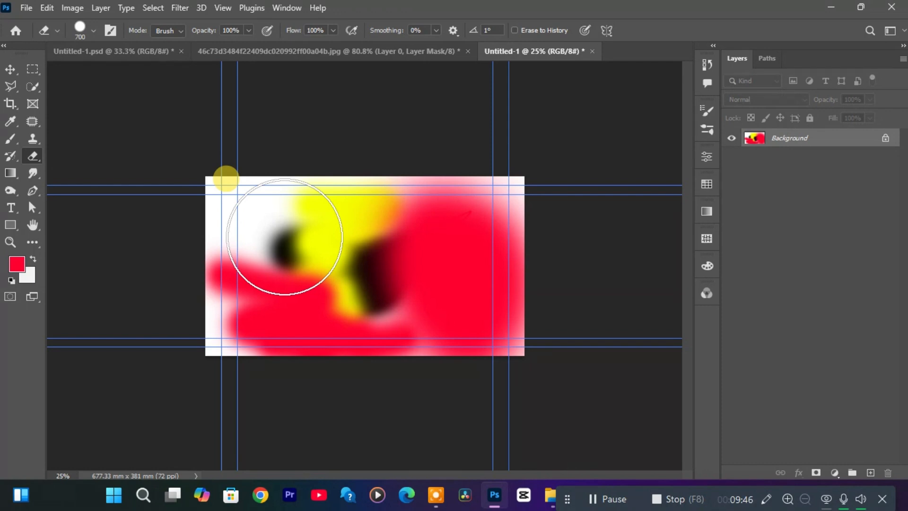
{"action": "mouse_move", "coordinate": [284, 248]}
{"action": "left_mouse_down"}
{"action": "mouse_move", "coordinate": [269, 273]}
{"action": "mouse_move", "coordinate": [473, 300]}
{"action": "mouse_move", "coordinate": [286, 355]}
{"action": "mouse_move", "coordinate": [185, 212]}
{"action": "left_mouse_up"}
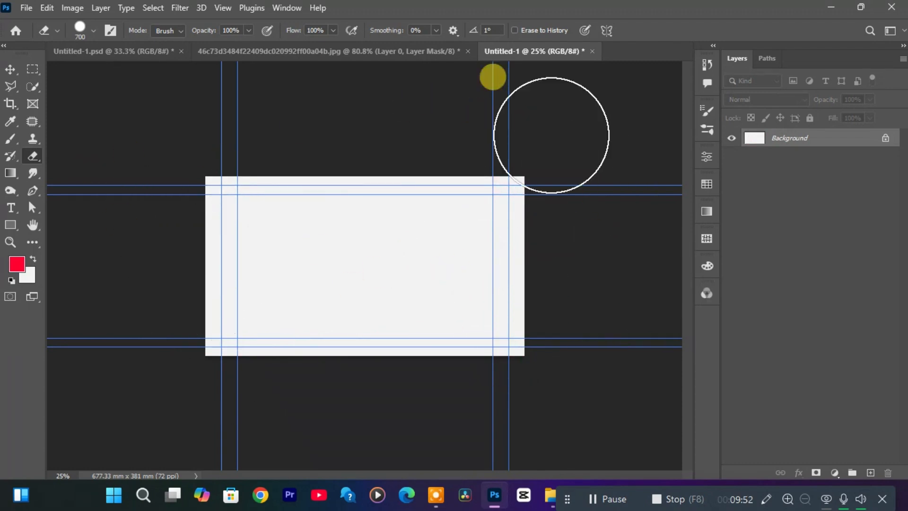
Draw a red rectangle of about 835 × 753 px with 30 px corner radius over the whole portrait photo canvas.
{"action": "left_click", "coordinate": [427, 53]}
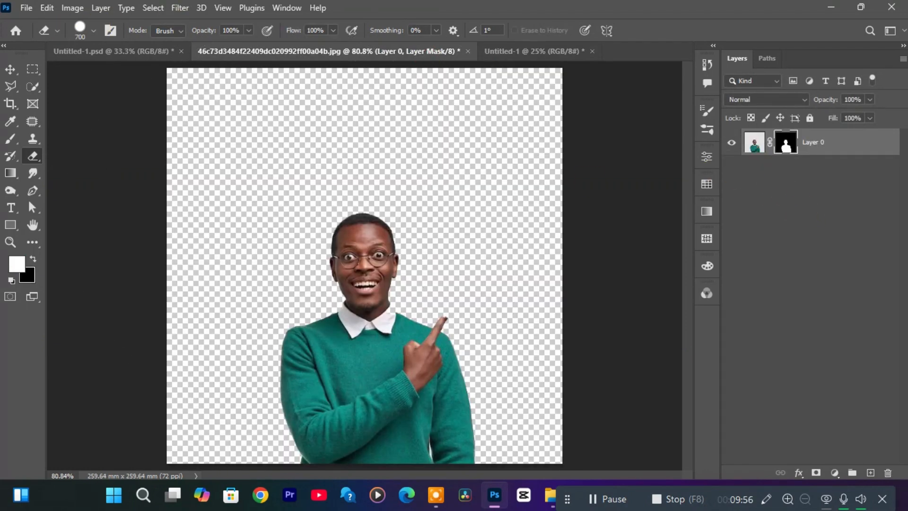
{"action": "left_click", "coordinate": [11, 226]}
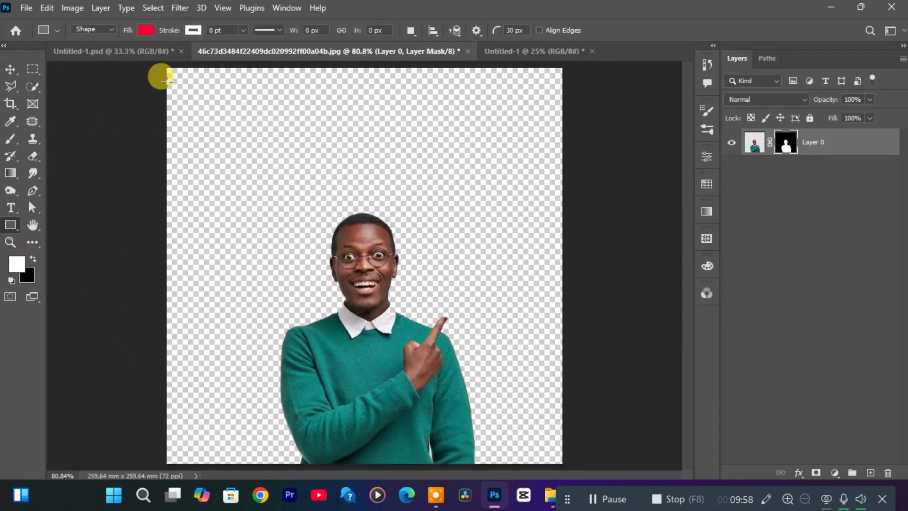
{"action": "mouse_move", "coordinate": [151, 63]}
{"action": "left_mouse_down"}
{"action": "mouse_move", "coordinate": [495, 100]}
{"action": "mouse_move", "coordinate": [603, 440]}
{"action": "mouse_move", "coordinate": [599, 467]}
{"action": "left_mouse_up"}
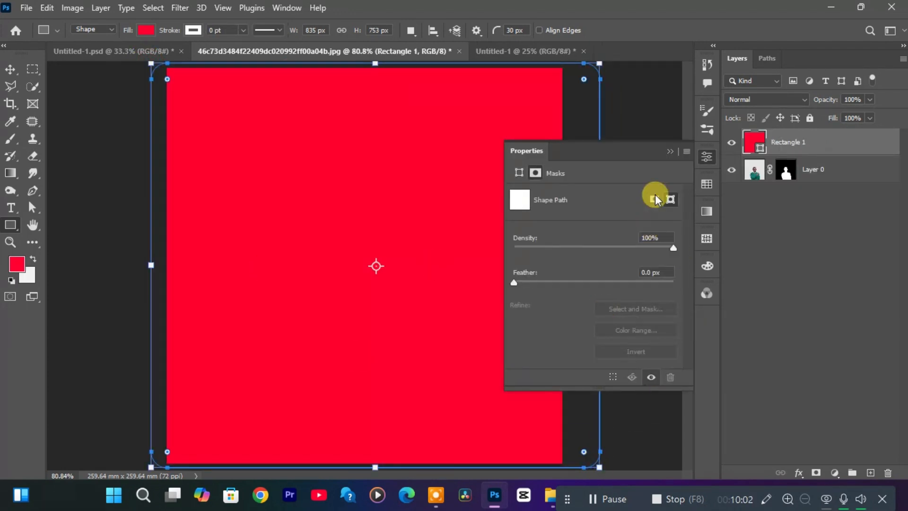
{"action": "left_click", "coordinate": [647, 125]}
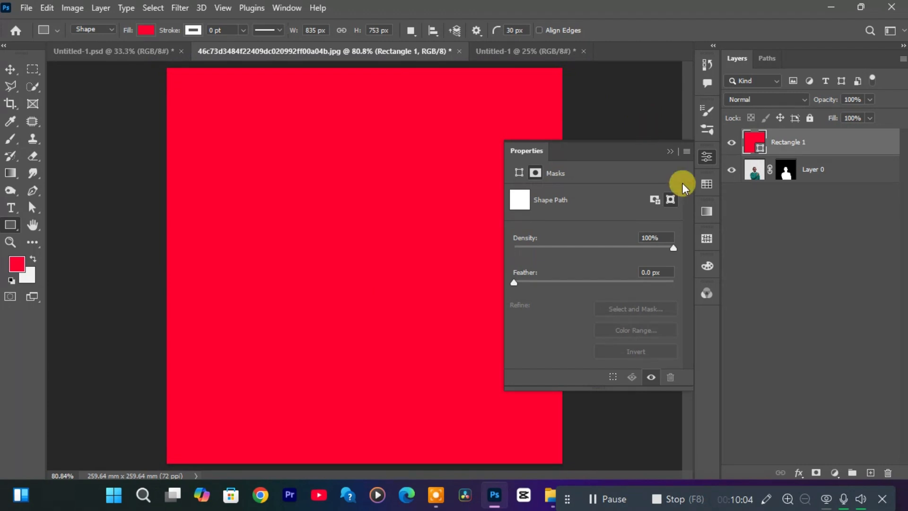
{"action": "left_click", "coordinate": [671, 151]}
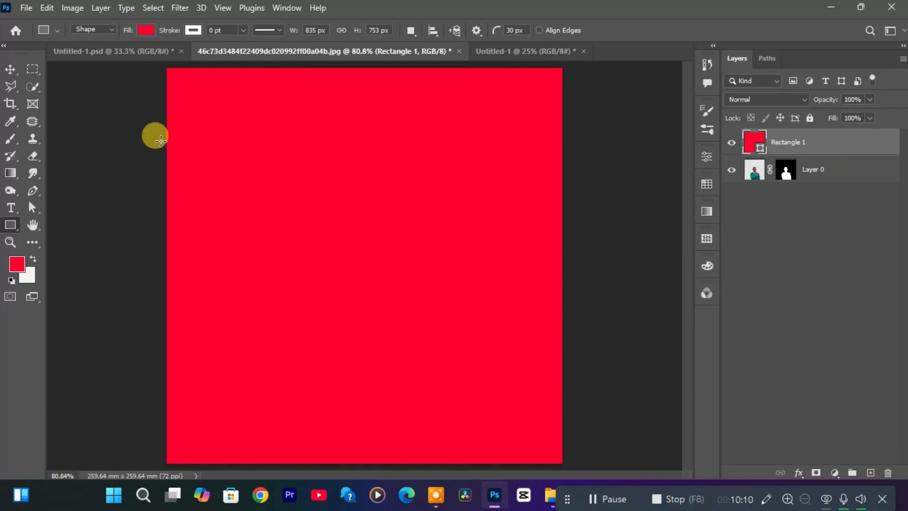
Rasterize the red rectangle's shape layer so that the Eraser can be used on it.
{"action": "key", "text": "e"}
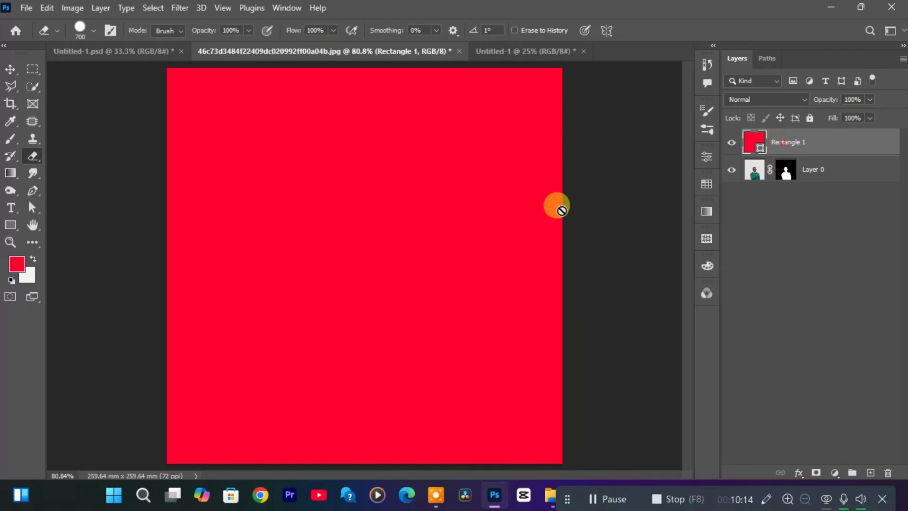
{"action": "left_click", "coordinate": [381, 259]}
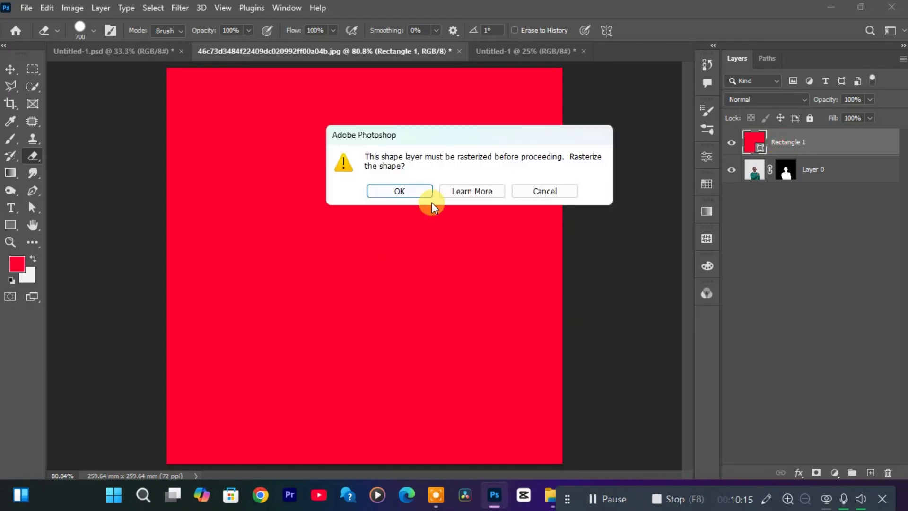
{"action": "left_click", "coordinate": [411, 189]}
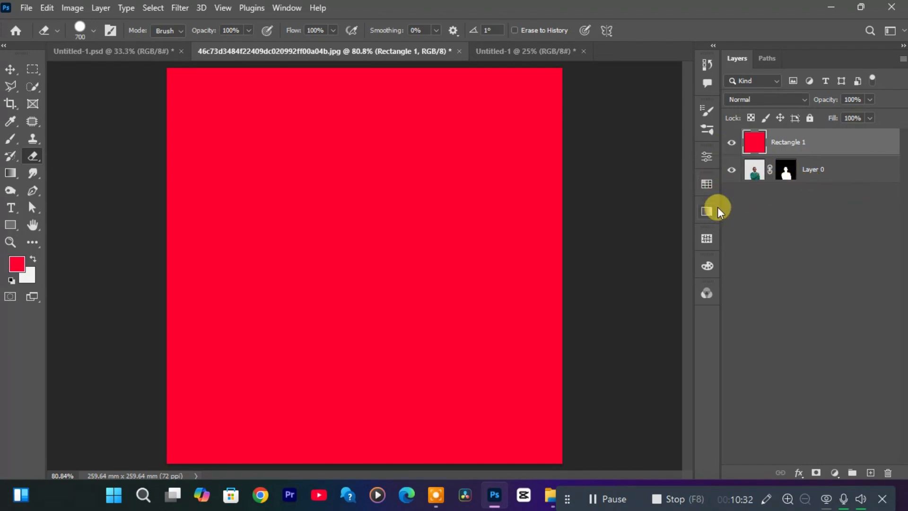
With the Eraser at size 175, erase the red covering the man on Rectangle 1 and the man himself on Layer 0.
{"action": "left_click", "coordinate": [805, 174]}
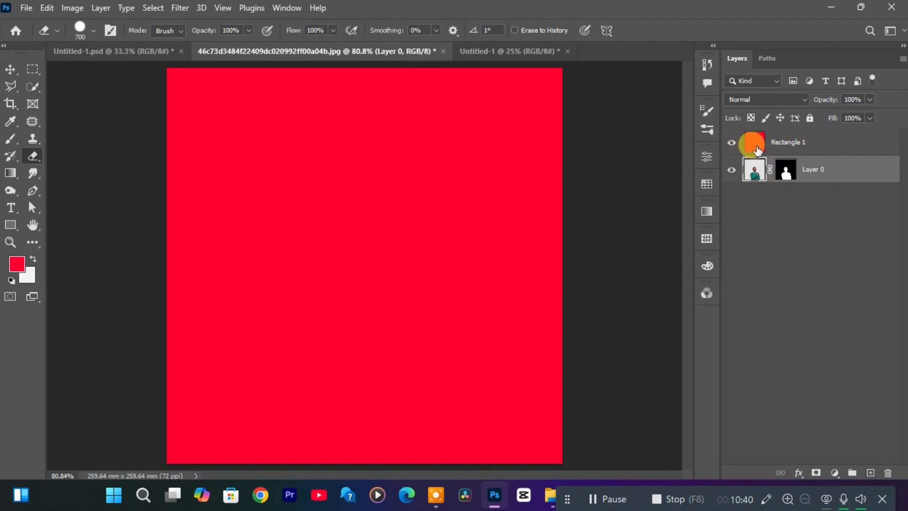
{"action": "left_click", "coordinate": [814, 149]}
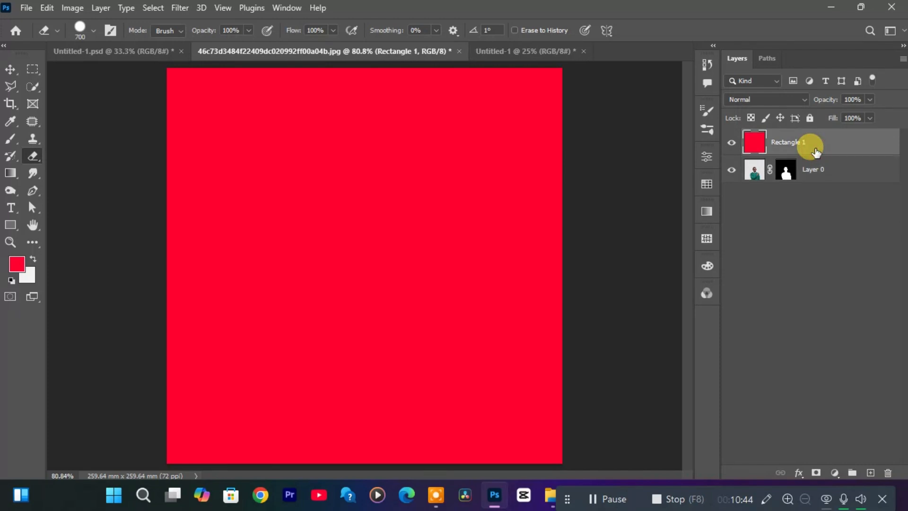
{"action": "key", "text": "bracketleft"}
{"action": "key", "text": "bracketleft"}
{"action": "key", "text": "bracketleft"}
{"action": "key", "text": "bracketleft"}
{"action": "key", "text": "bracketleft"}
{"action": "key", "text": "bracketleft"}
{"action": "key", "text": "bracketleft"}
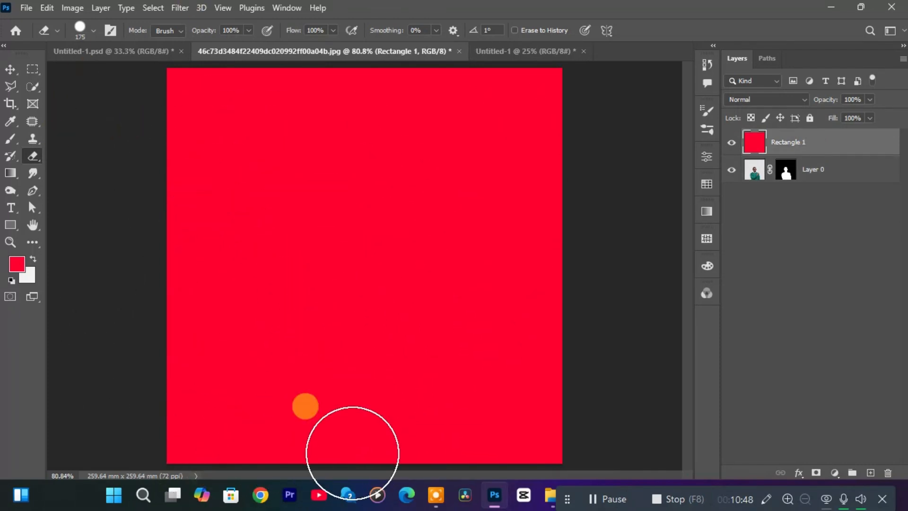
{"action": "mouse_move", "coordinate": [354, 436]}
{"action": "left_mouse_down"}
{"action": "mouse_move", "coordinate": [354, 254]}
{"action": "mouse_move", "coordinate": [387, 297]}
{"action": "mouse_move", "coordinate": [367, 411]}
{"action": "mouse_move", "coordinate": [400, 395]}
{"action": "mouse_move", "coordinate": [430, 350]}
{"action": "mouse_move", "coordinate": [429, 449]}
{"action": "mouse_move", "coordinate": [333, 393]}
{"action": "mouse_move", "coordinate": [331, 325]}
{"action": "mouse_move", "coordinate": [304, 462]}
{"action": "mouse_move", "coordinate": [334, 488]}
{"action": "left_mouse_up"}
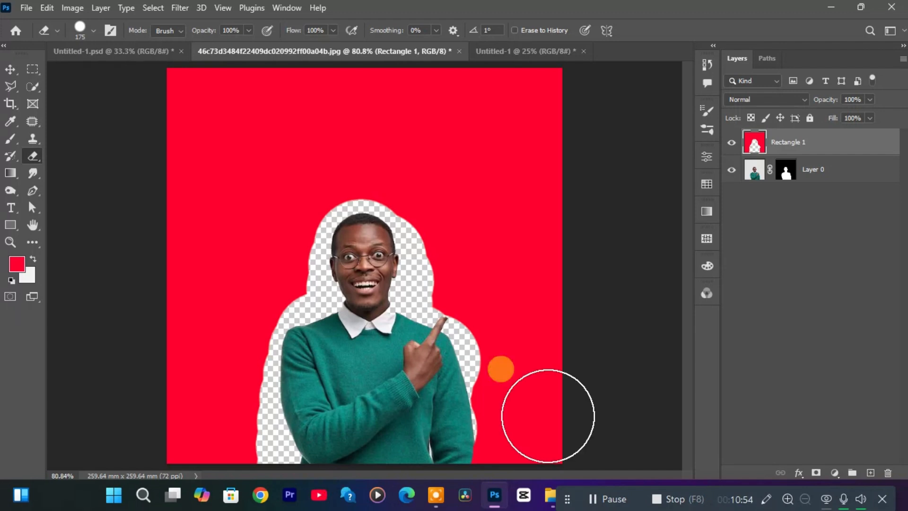
{"action": "left_click", "coordinate": [845, 175]}
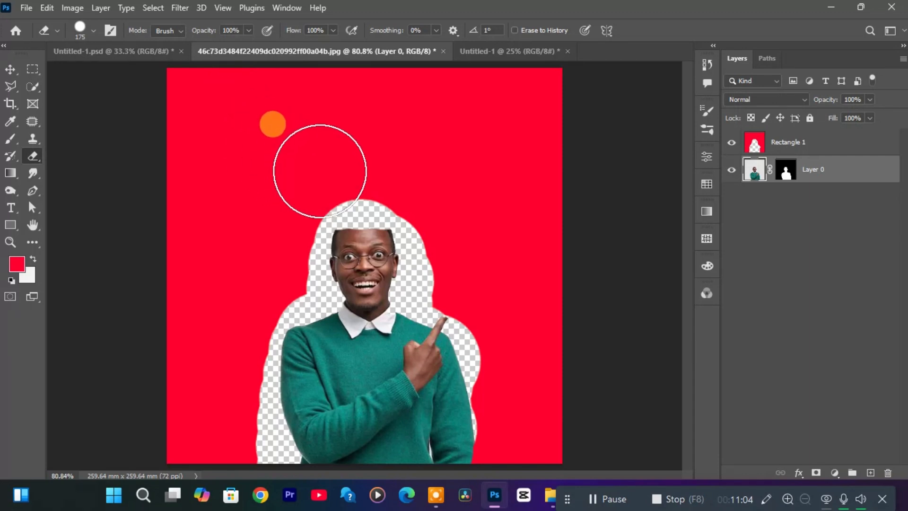
{"action": "mouse_move", "coordinate": [347, 189]}
{"action": "left_mouse_down"}
{"action": "mouse_move", "coordinate": [381, 216]}
{"action": "mouse_move", "coordinate": [379, 244]}
{"action": "mouse_move", "coordinate": [451, 270]}
{"action": "mouse_move", "coordinate": [391, 343]}
{"action": "mouse_move", "coordinate": [298, 373]}
{"action": "mouse_move", "coordinate": [217, 371]}
{"action": "mouse_move", "coordinate": [343, 480]}
{"action": "mouse_move", "coordinate": [404, 467]}
{"action": "mouse_move", "coordinate": [427, 509]}
{"action": "mouse_move", "coordinate": [254, 460]}
{"action": "left_mouse_up"}
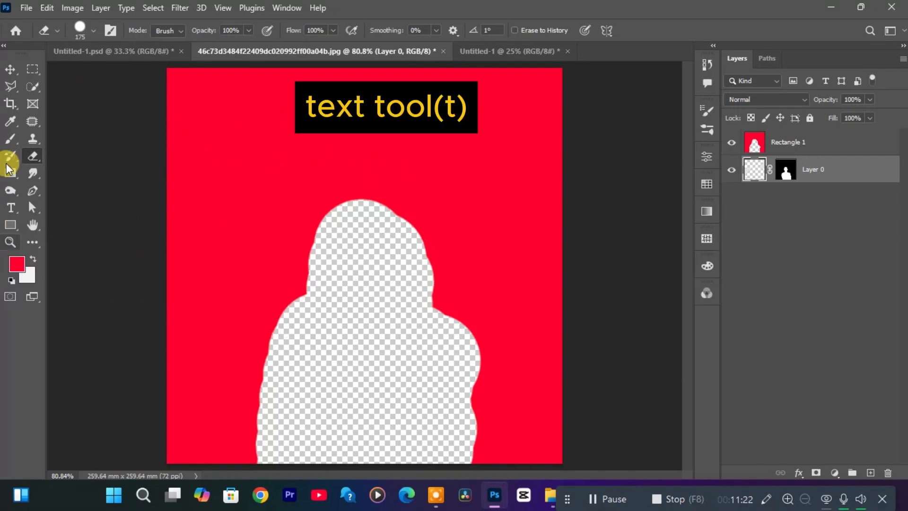
Add a text line reading "freedomIpsum" in the upper part of the canvas, replacing the placeholder text.
{"action": "left_click", "coordinate": [10, 208]}
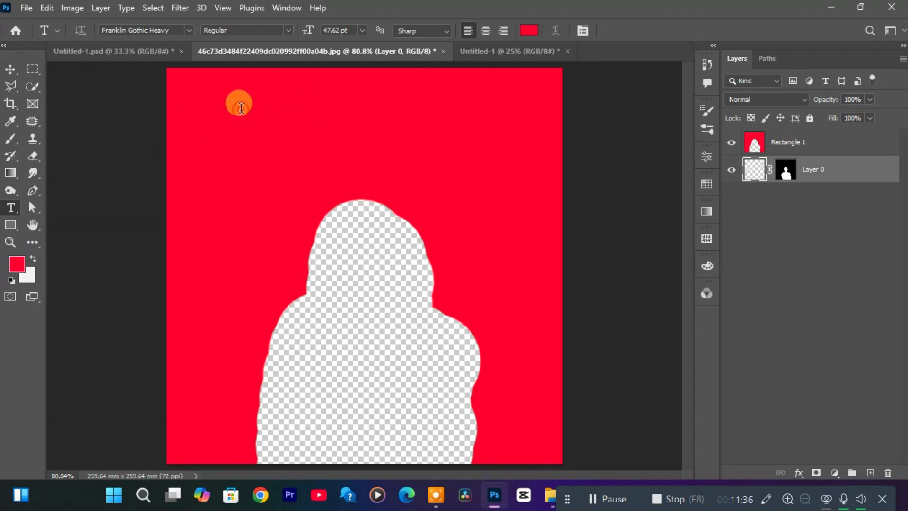
{"action": "left_click", "coordinate": [242, 109]}
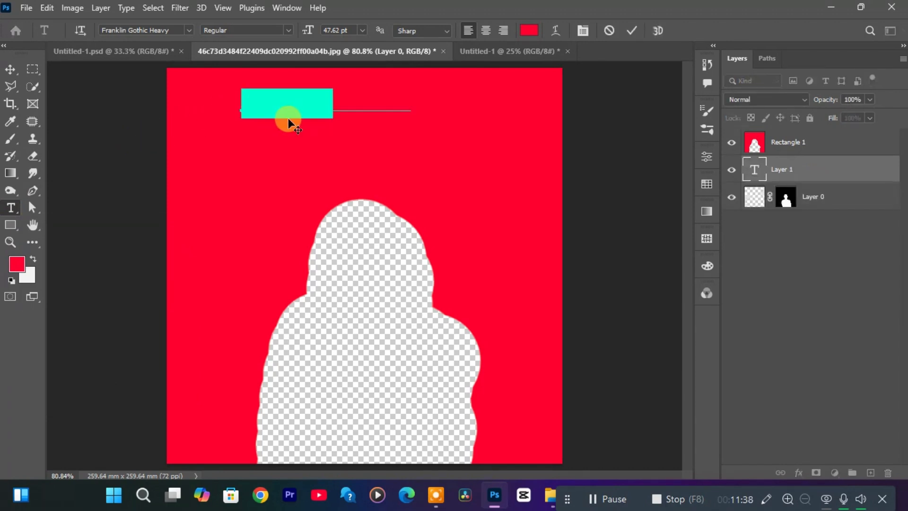
{"action": "key", "text": "BackSpace"}
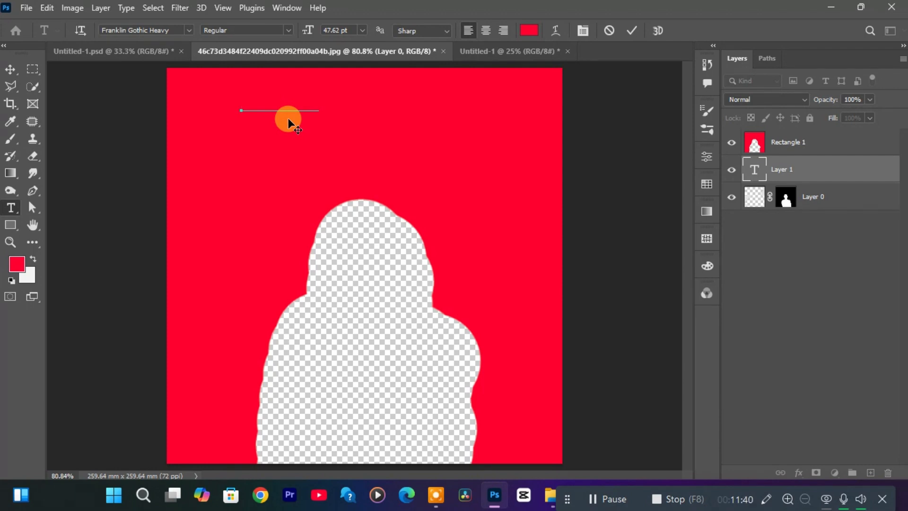
{"action": "type", "text": "THERDOM"}
{"action": "left_click", "coordinate": [506, 158]}
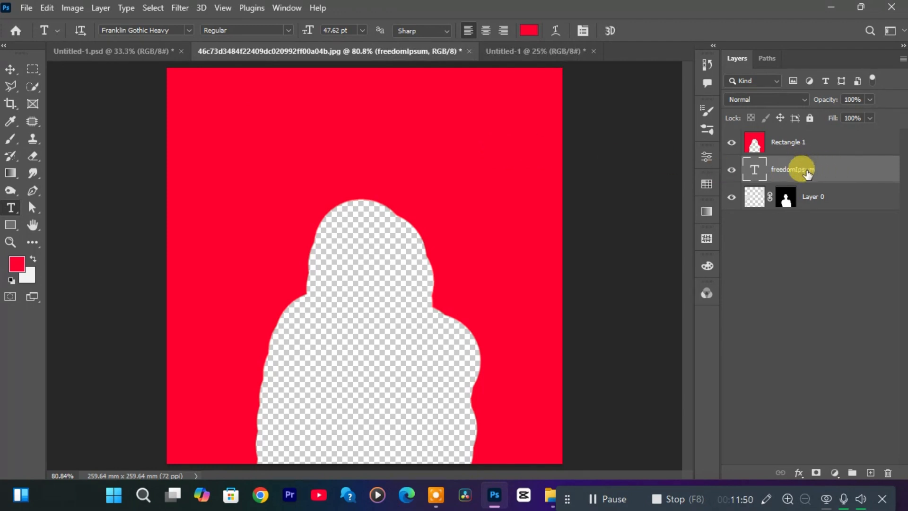
Move the freedomIpsum text layer above Rectangle 1 and set its text color to blue 00a2ff.
{"action": "left_click_drag", "start_coordinate": [807, 174], "coordinate": [782, 142]}
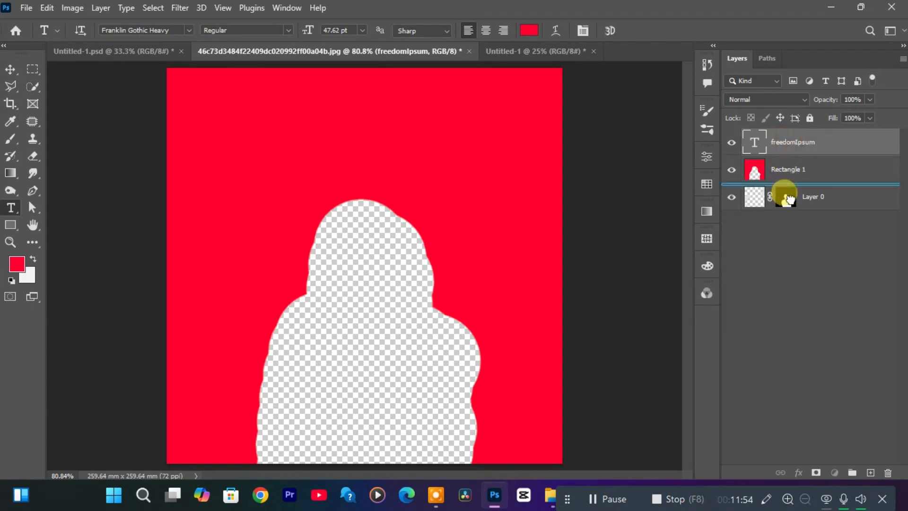
{"action": "left_click_drag", "start_coordinate": [790, 183], "coordinate": [786, 150]}
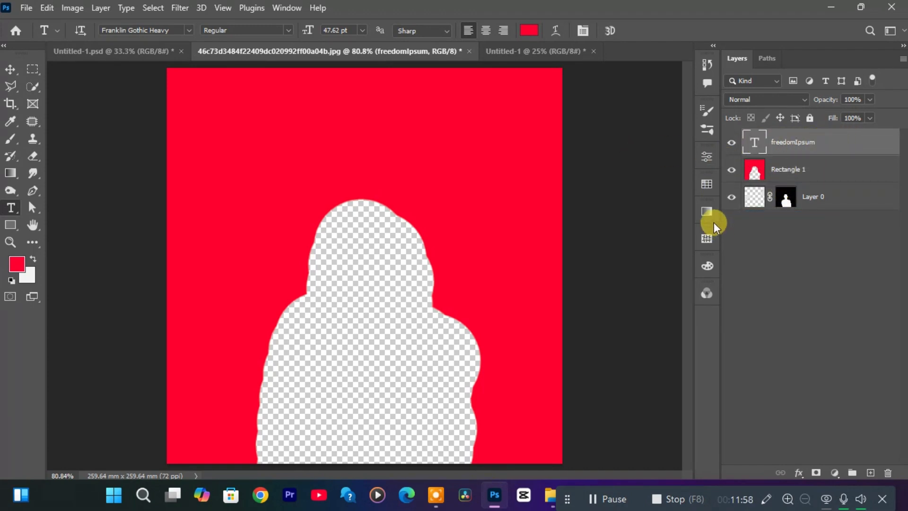
{"action": "left_click", "coordinate": [704, 163]}
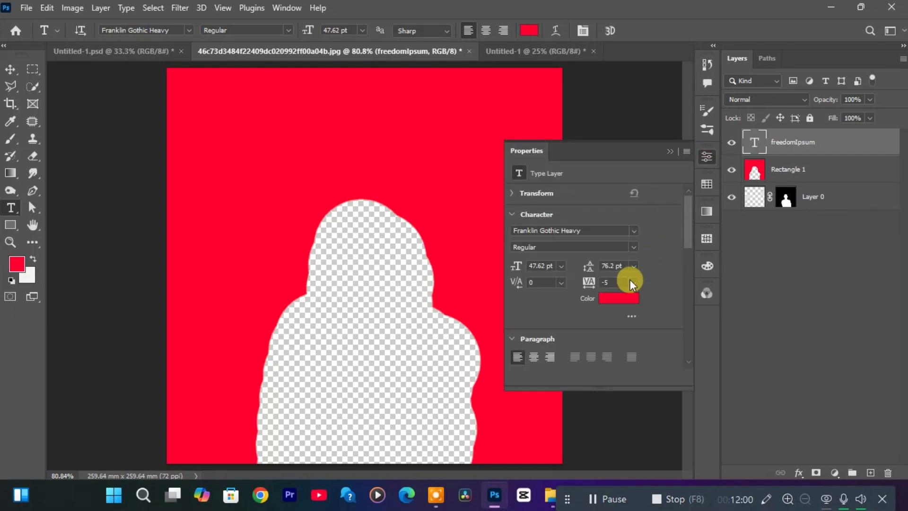
{"action": "left_click", "coordinate": [613, 301]}
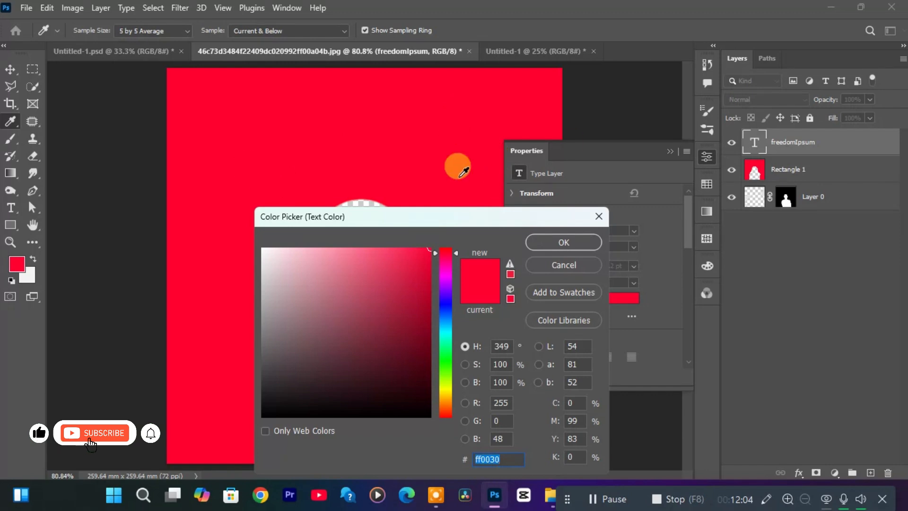
{"action": "left_click", "coordinate": [445, 322]}
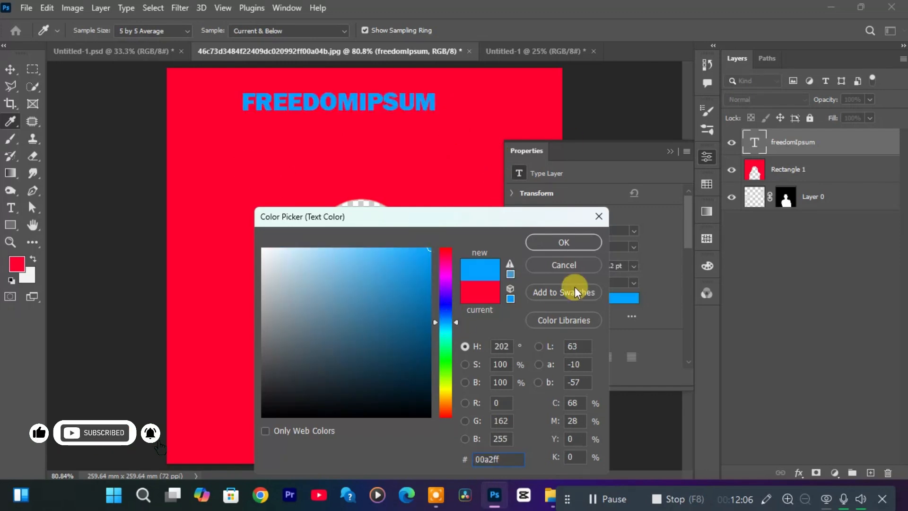
{"action": "left_click", "coordinate": [567, 244]}
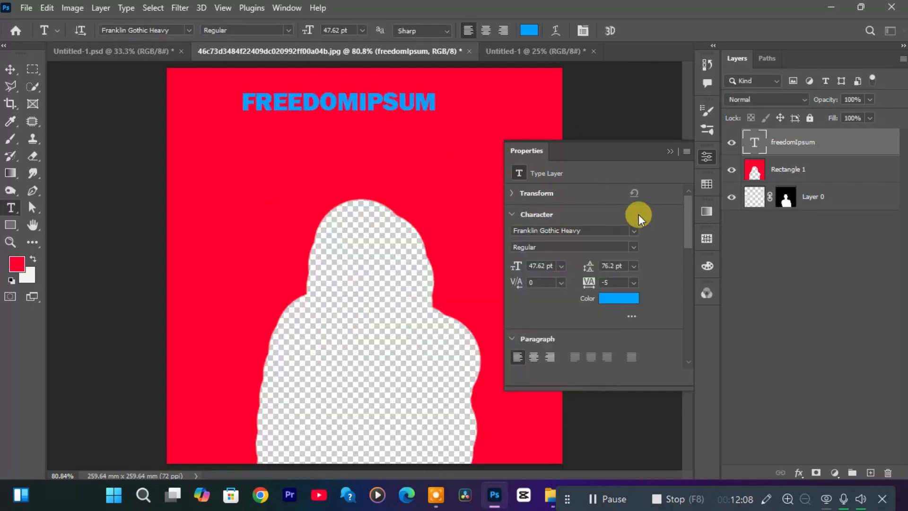
{"action": "left_click", "coordinate": [673, 151]}
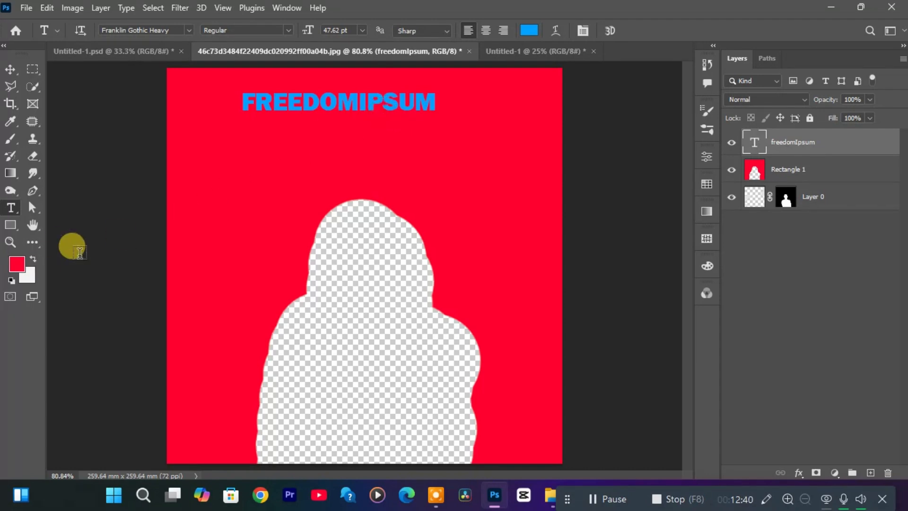
Zoom in to 600% on the end of the blue text and pan across its letters to inspect them.
{"action": "key", "text": "z"}
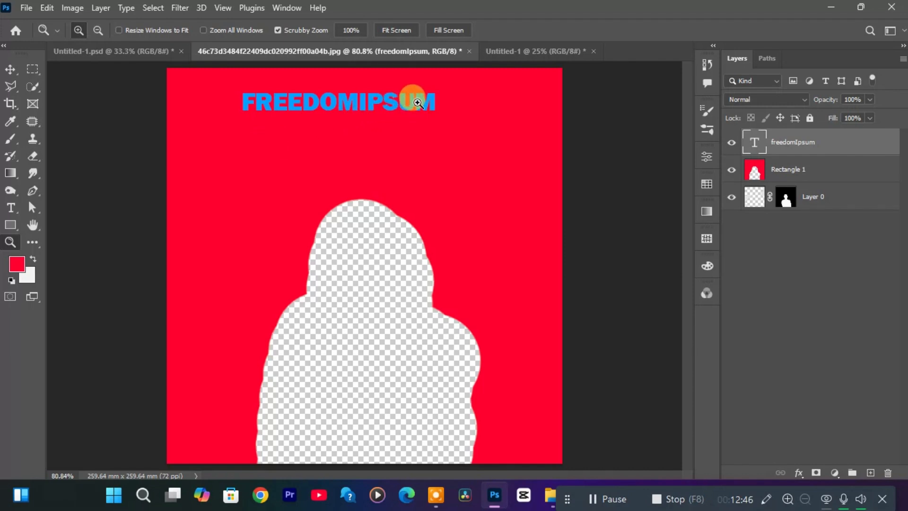
{"action": "left_click_drag", "start_coordinate": [418, 103], "coordinate": [417, 103]}
{"action": "key", "text": "space"}
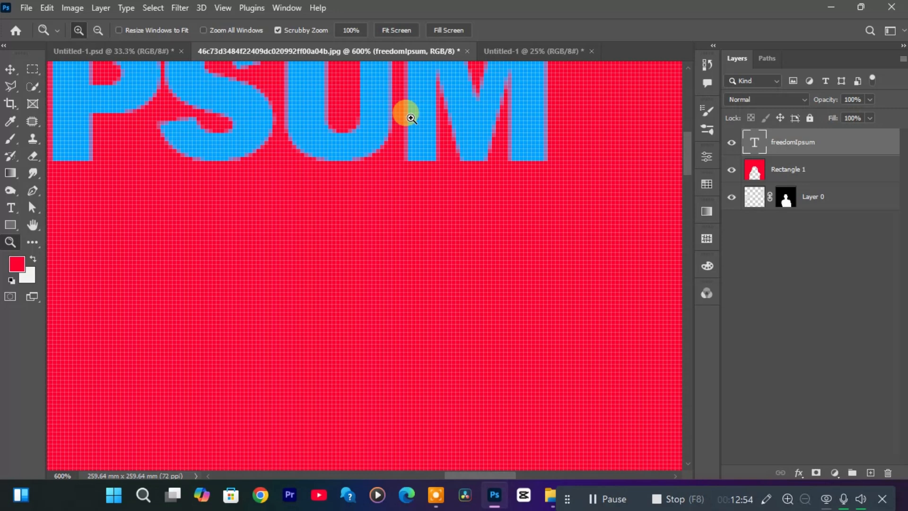
{"action": "key", "text": "space"}
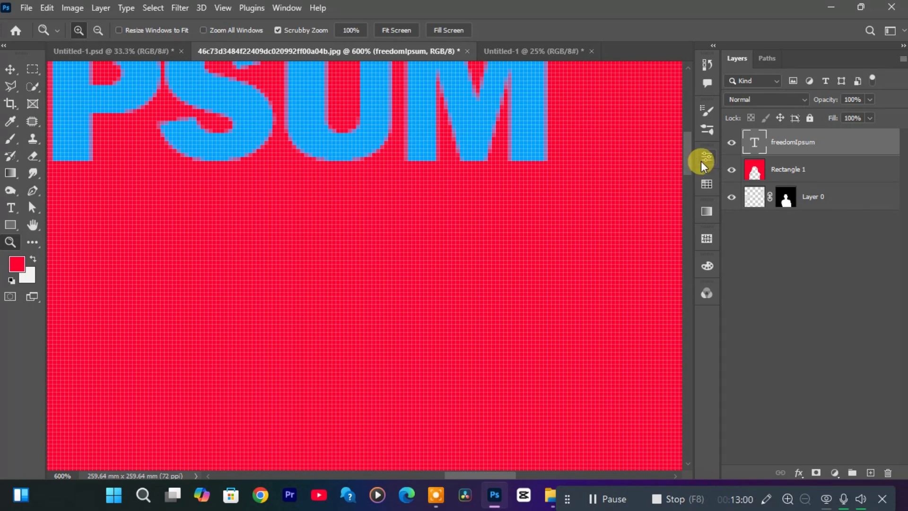
{"action": "left_click_drag", "start_coordinate": [688, 155], "coordinate": [674, 142]}
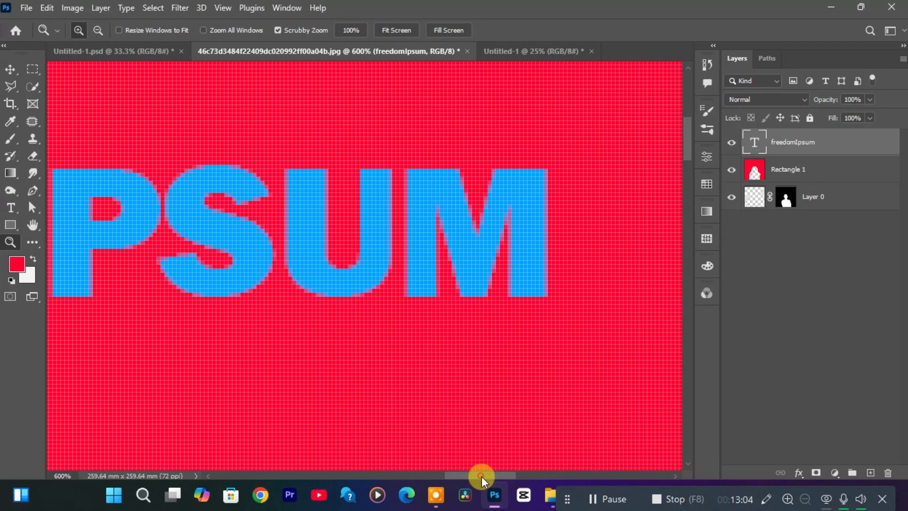
{"action": "left_click_drag", "start_coordinate": [481, 476], "coordinate": [460, 476]}
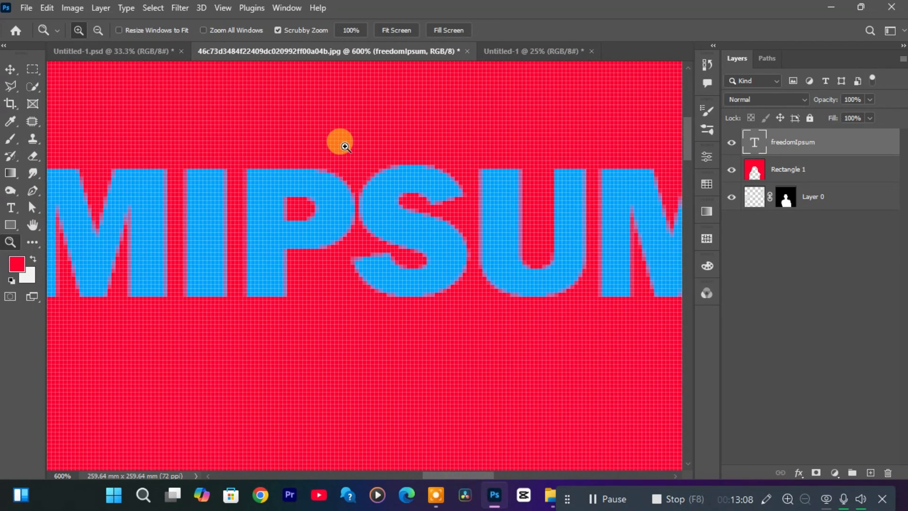
Zoom out from the blue text to 200% with the Zoom tool.
{"action": "key", "text": "alt"}
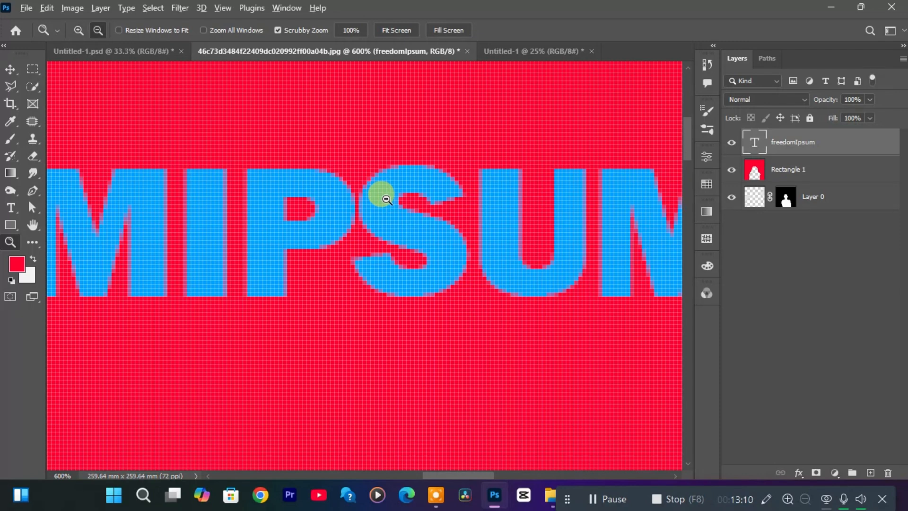
{"action": "left_click", "coordinate": [413, 210], "text": "alt"}
{"action": "left_click", "coordinate": [413, 210], "text": "alt"}
{"action": "left_click", "coordinate": [413, 210], "text": "alt"}
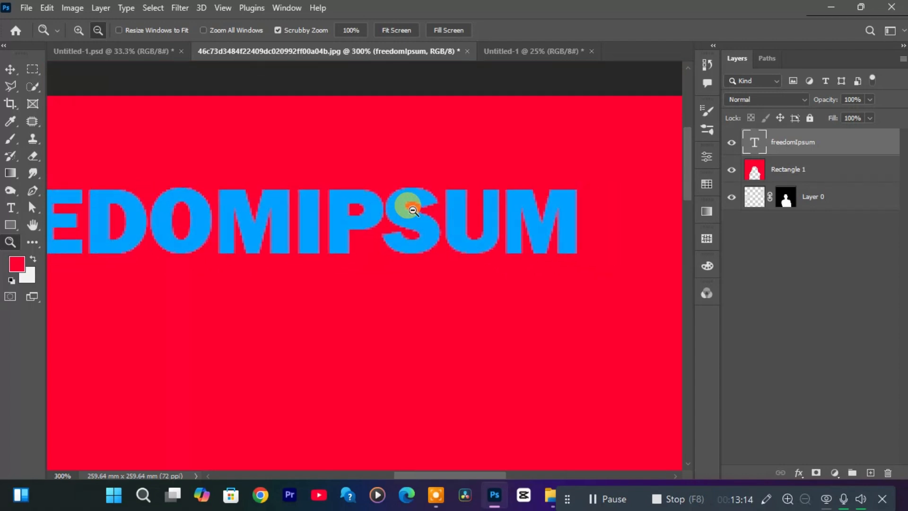
{"action": "left_click", "coordinate": [413, 210], "text": "alt"}
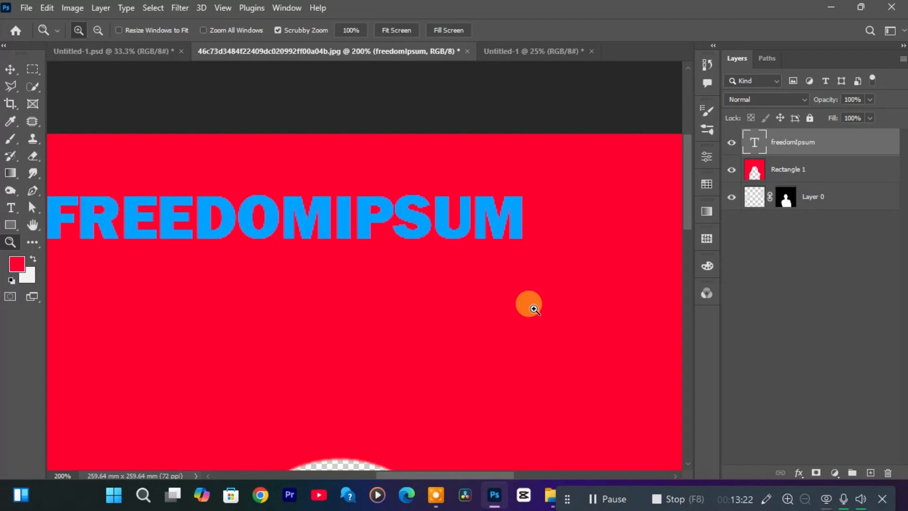
Zoom the portrait document out and in repeatedly, finishing enlarged at 300%.
{"action": "key", "text": "ctrl+minus"}
{"action": "key", "text": "ctrl+minus"}
{"action": "key", "text": "ctrl+minus"}
{"action": "key", "text": "ctrl+minus"}
{"action": "key", "text": "ctrl+minus"}
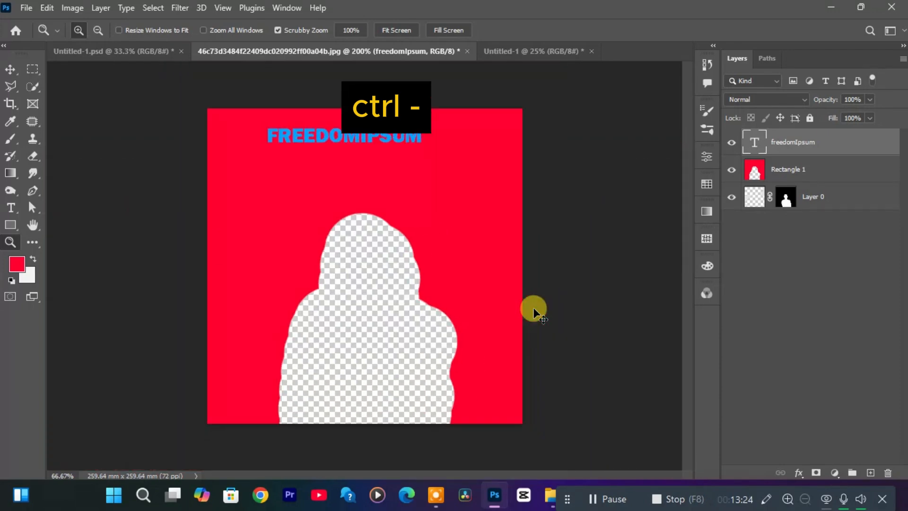
{"action": "key", "text": "ctrl+plus"}
{"action": "key", "text": "ctrl+plus"}
{"action": "key", "text": "ctrl+plus"}
{"action": "key", "text": "ctrl+plus"}
{"action": "key", "text": "ctrl+plus"}
{"action": "key", "text": "ctrl+plus"}
{"action": "key", "text": "ctrl+plus"}
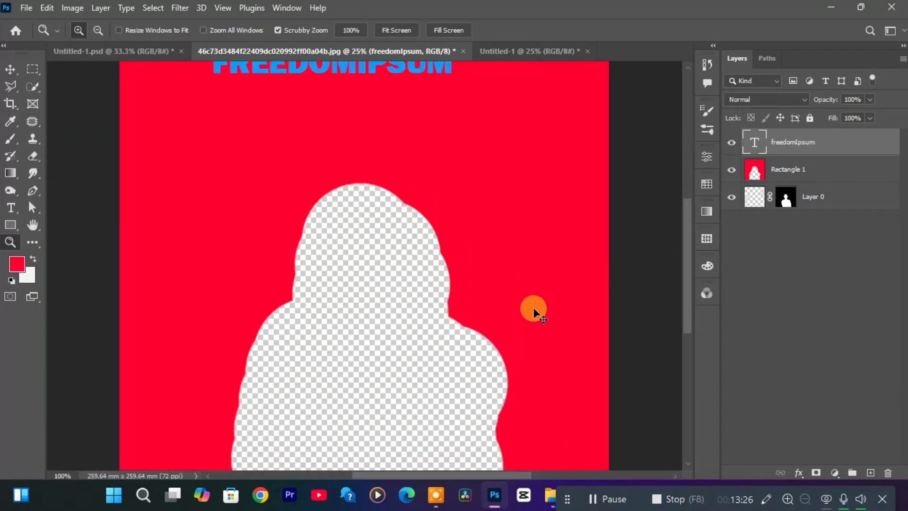
{"action": "key", "text": "ctrl+minus"}
{"action": "key", "text": "ctrl+minus"}
{"action": "key", "text": "ctrl+minus"}
{"action": "key", "text": "ctrl+minus"}
{"action": "key", "text": "ctrl+minus"}
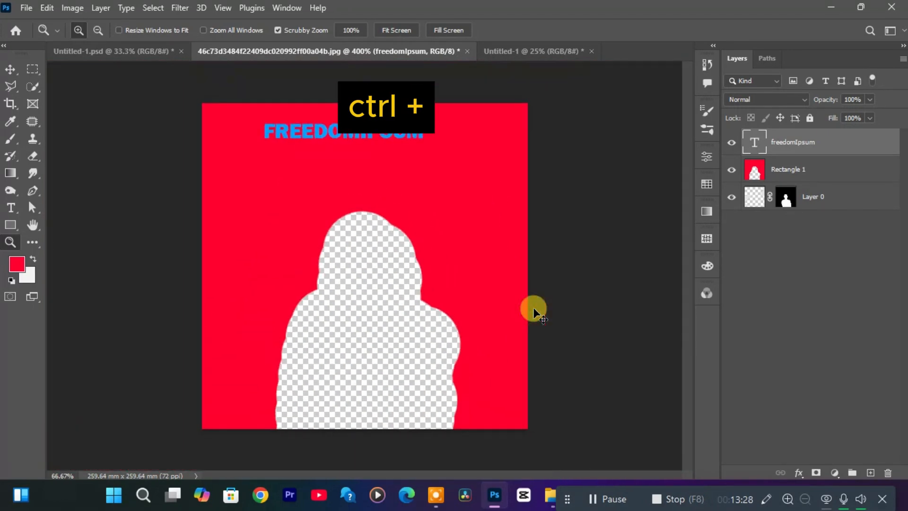
{"action": "key", "text": "ctrl+plus"}
{"action": "key", "text": "ctrl+plus"}
{"action": "key", "text": "ctrl+plus"}
{"action": "key", "text": "ctrl+plus"}
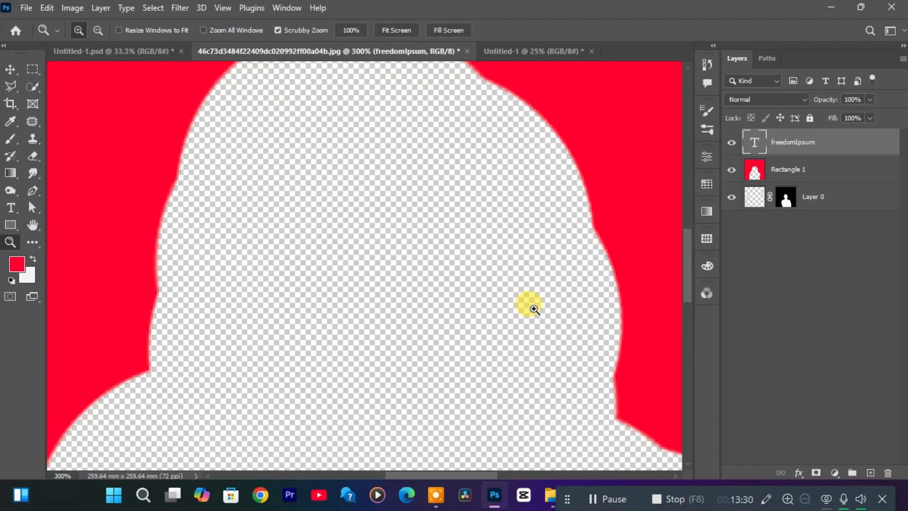
Fit the whole portrait document to the window and switch to the blank Untitled-1 document with guides.
{"action": "scroll", "coordinate": [673, 270], "scroll_direction": "up", "scroll_amount": 5}
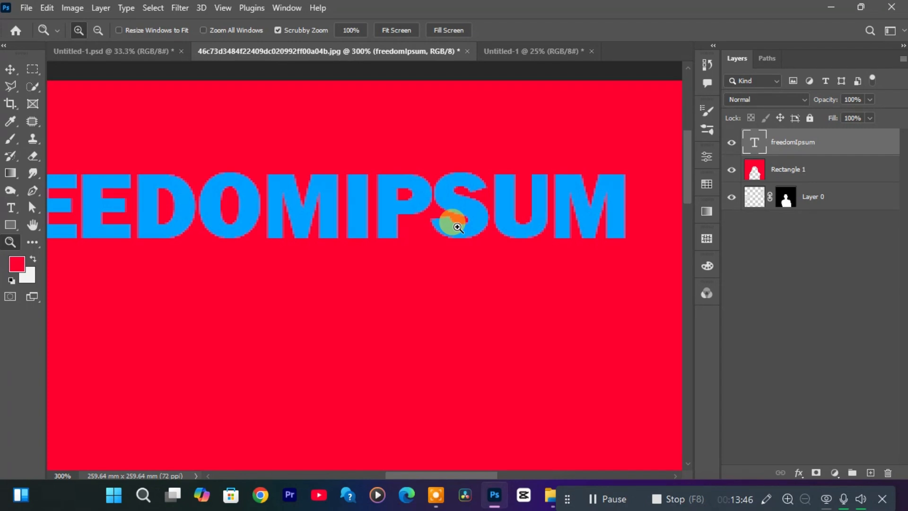
{"action": "key", "text": "ctrl+0"}
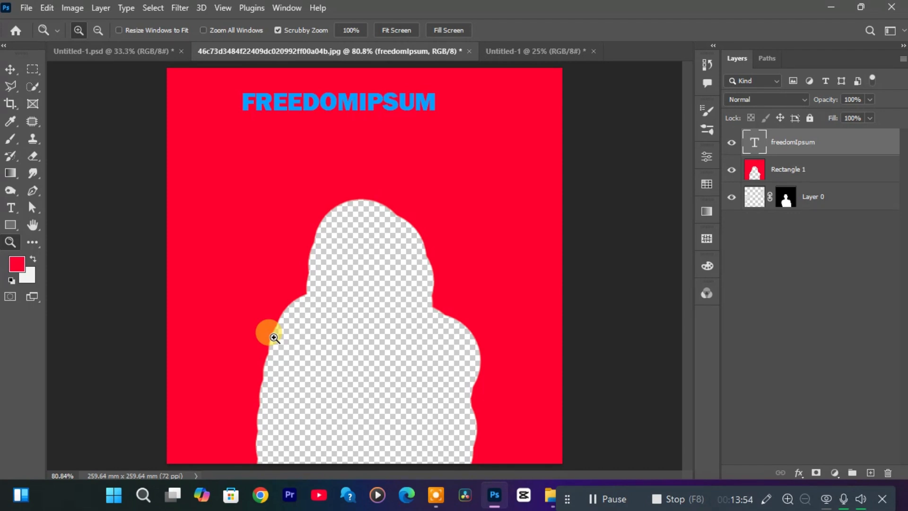
{"action": "left_click", "coordinate": [545, 51]}
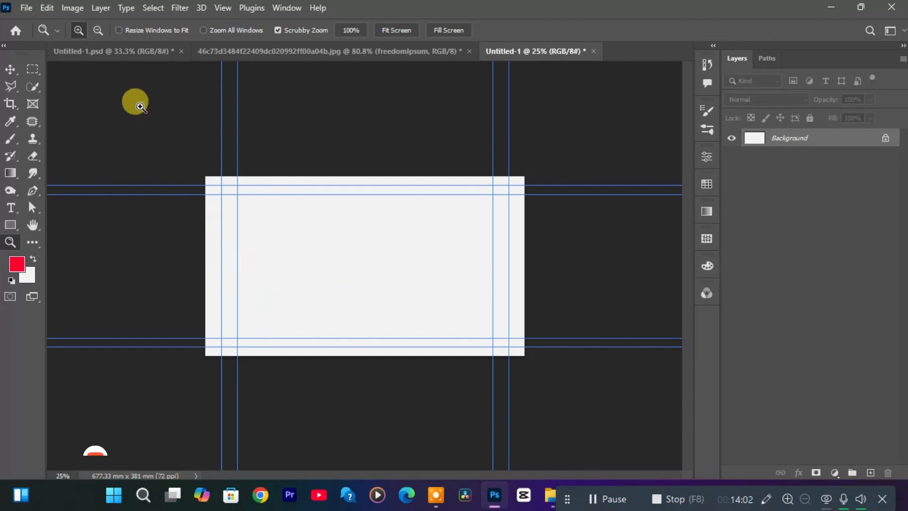
Copy the man's cutout from the thumbnail design into the blank Untitled-1 document and place him on the canvas's right side.
{"action": "left_click", "coordinate": [120, 55]}
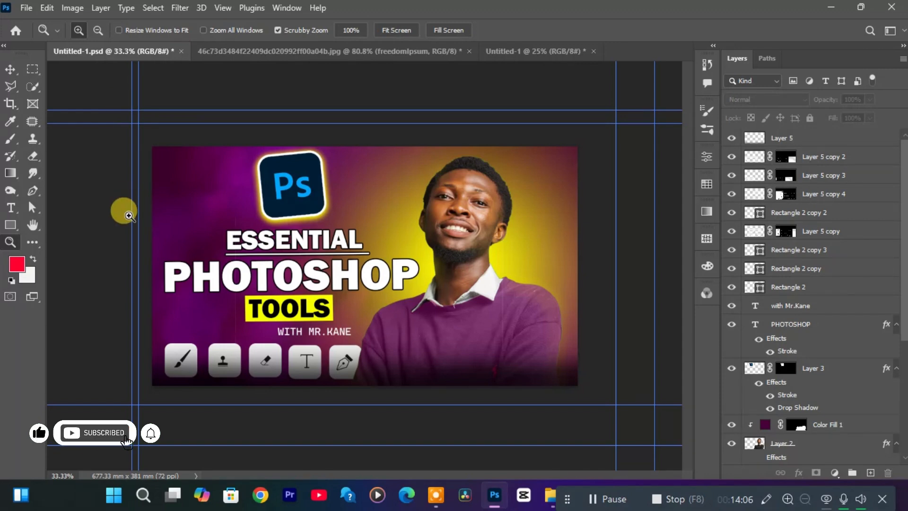
{"action": "key", "text": "v"}
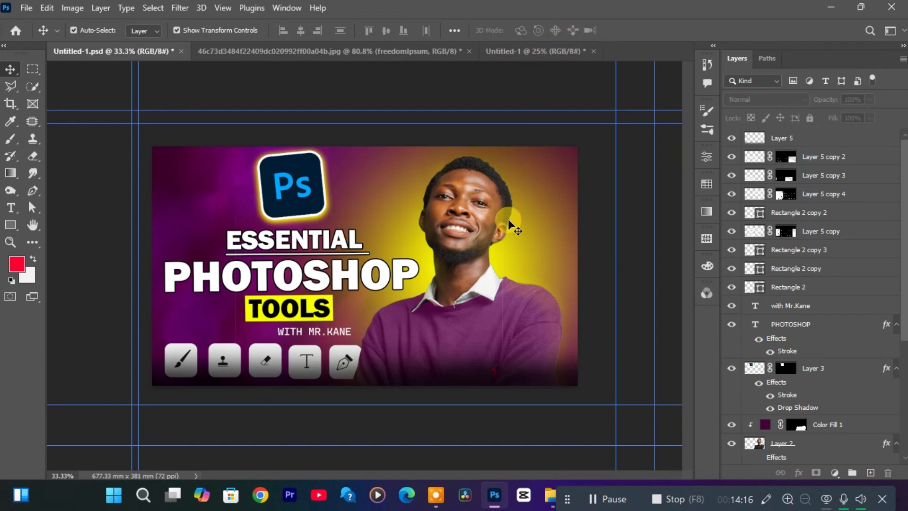
{"action": "left_click_drag", "start_coordinate": [464, 217], "coordinate": [368, 303]}
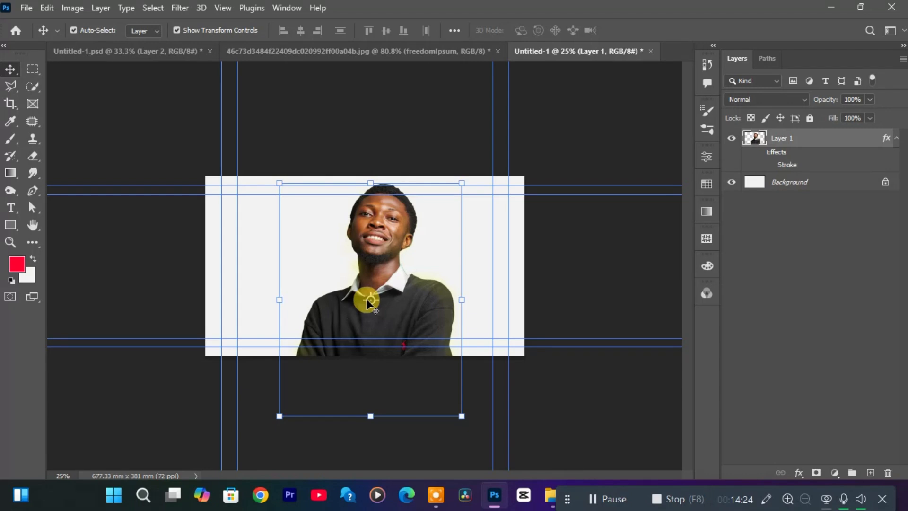
{"action": "left_click_drag", "start_coordinate": [399, 299], "coordinate": [454, 326]}
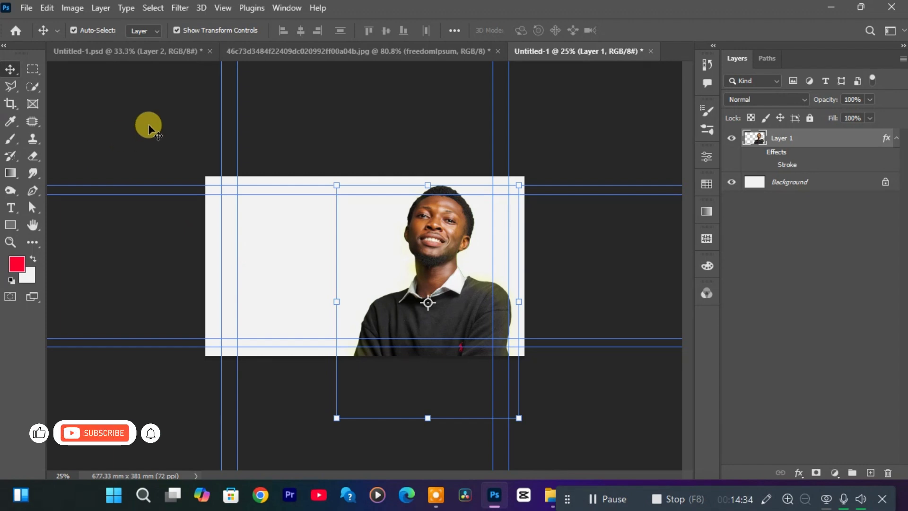
Undo all the edits in the portrait document back to the original photo with its single Background layer.
{"action": "left_click", "coordinate": [279, 56]}
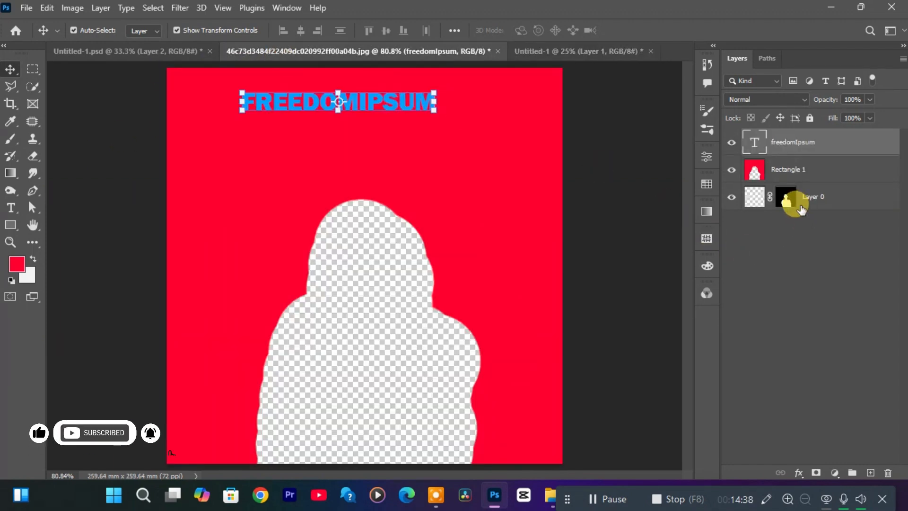
{"action": "key", "text": "ctrl"}
{"action": "key", "text": "ctrl+z"}
{"action": "key", "text": "ctrl+z"}
{"action": "key", "text": "ctrl+z"}
{"action": "key", "text": "ctrl+z"}
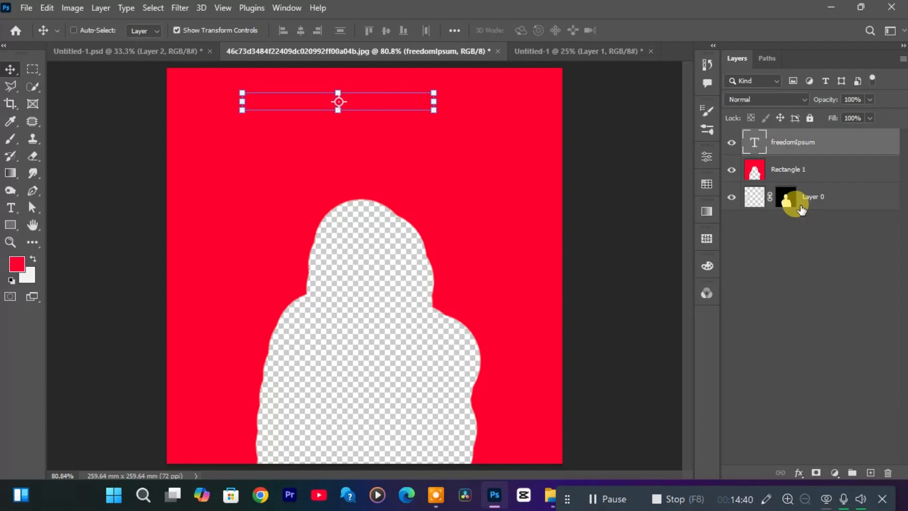
{"action": "key", "text": "ctrl+z"}
{"action": "key", "text": "ctrl+z"}
{"action": "key", "text": "ctrl+z"}
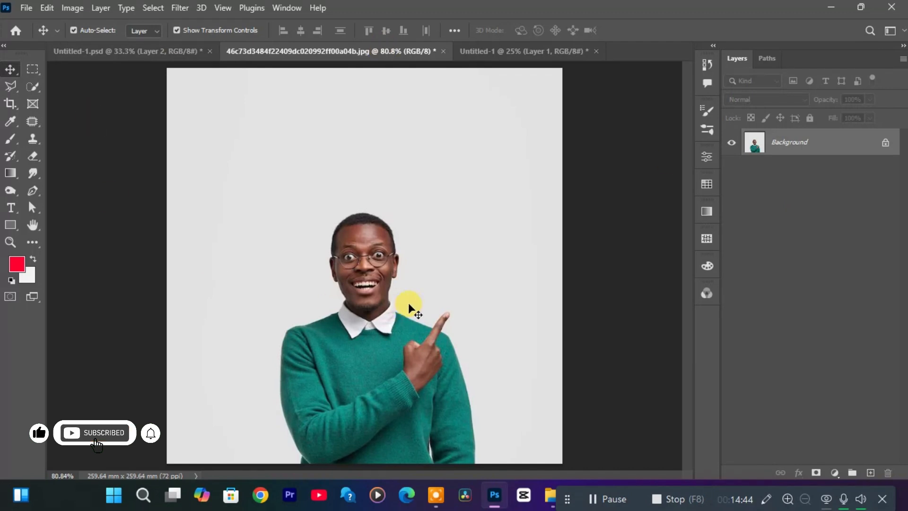
Select the man in the green sweater with the Quick Selection tool and mask out the background.
{"action": "left_click", "coordinate": [38, 84]}
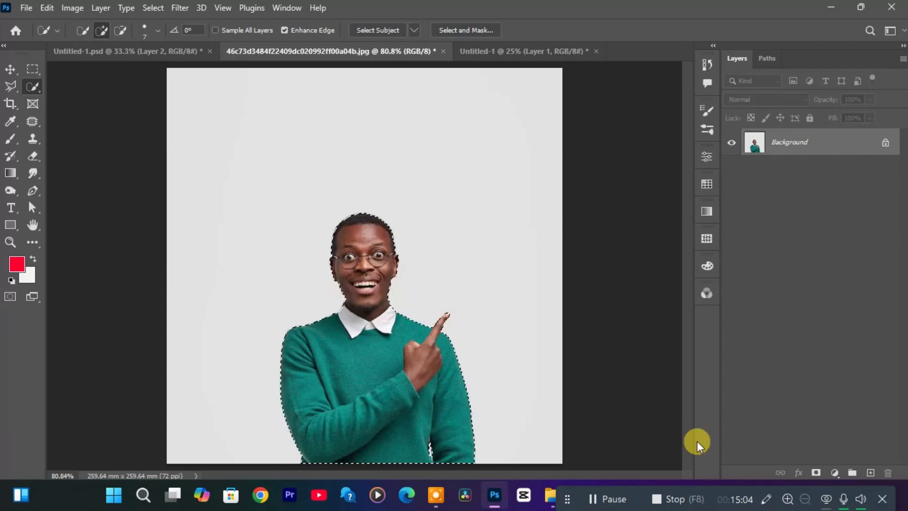
{"action": "left_click", "coordinate": [814, 473]}
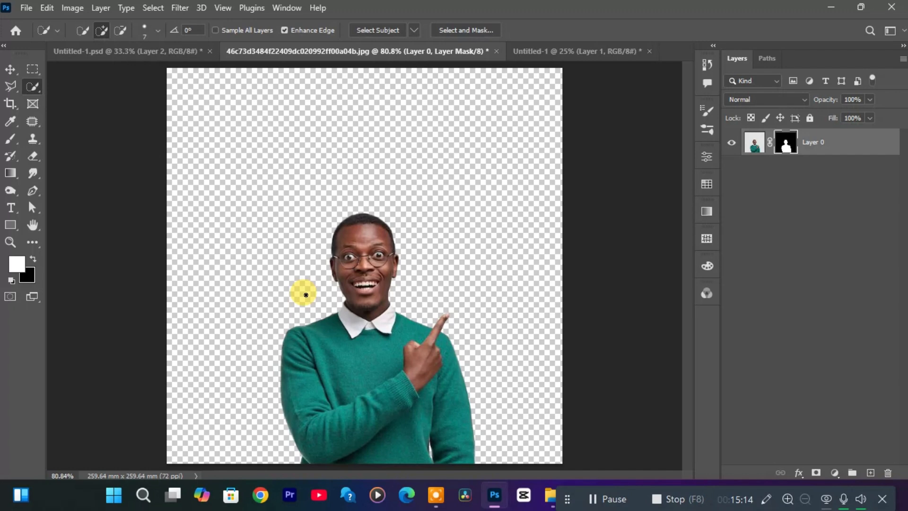
Copy the masked man in the green sweater into the Untitled-1 document, on the canvas's left side.
{"action": "key", "text": "v"}
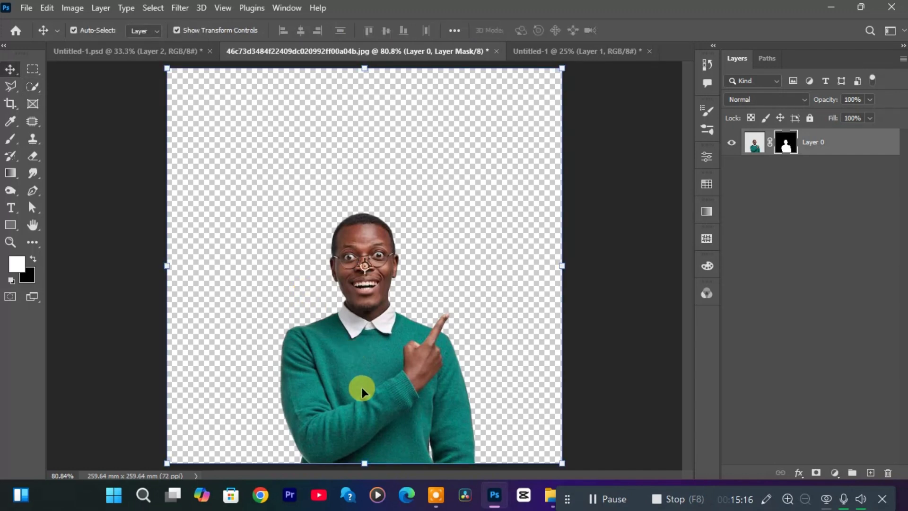
{"action": "left_click_drag", "start_coordinate": [363, 387], "coordinate": [392, 191]}
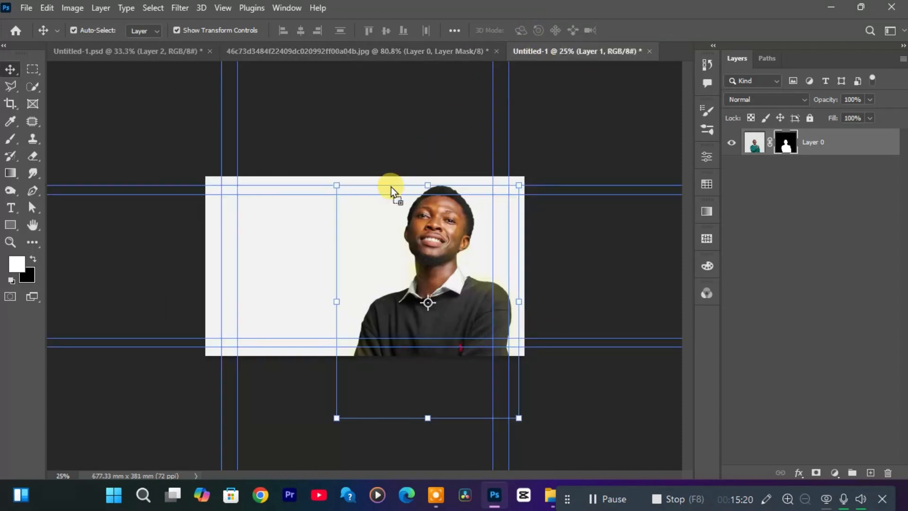
{"action": "left_click_drag", "start_coordinate": [280, 276], "coordinate": [279, 276]}
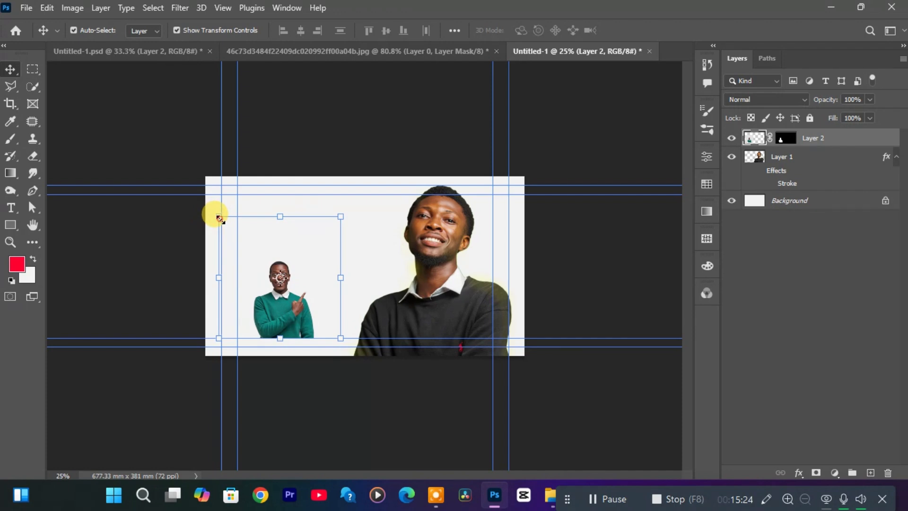
Scale the man in the green sweater to about 220%, place him in the canvas's lower left corner and deselect his layer.
{"action": "left_click_drag", "start_coordinate": [219, 218], "coordinate": [184, 179]}
{"action": "left_click_drag", "start_coordinate": [297, 306], "coordinate": [308, 329]}
{"action": "left_click_drag", "start_coordinate": [352, 207], "coordinate": [466, 94]}
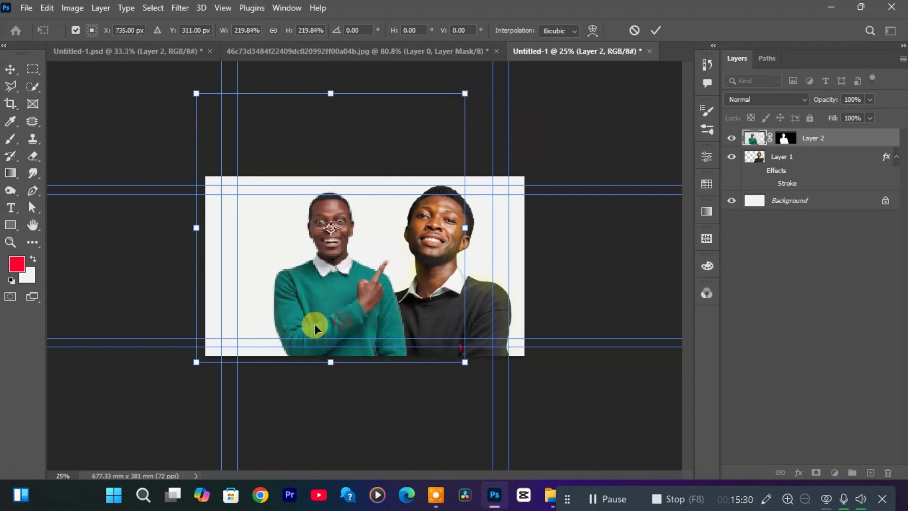
{"action": "left_click_drag", "start_coordinate": [314, 324], "coordinate": [270, 357]}
{"action": "key", "text": "Return"}
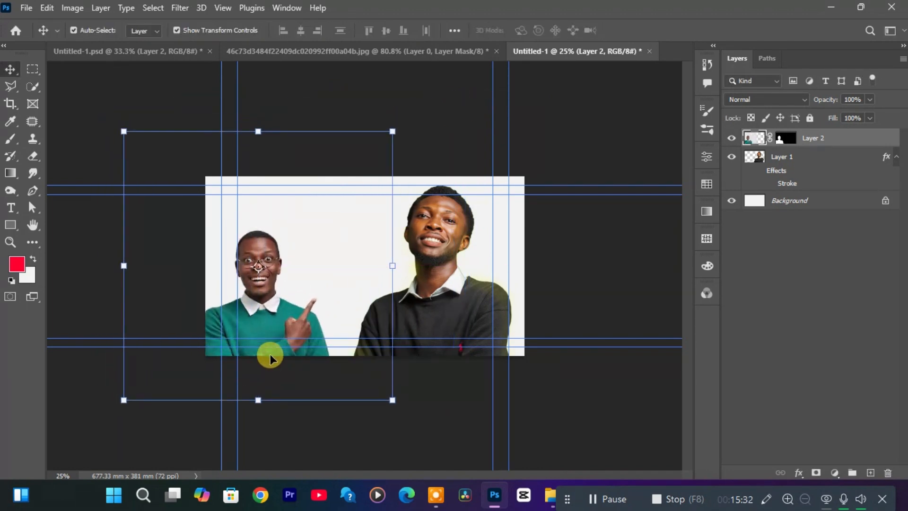
{"action": "left_click", "coordinate": [628, 299]}
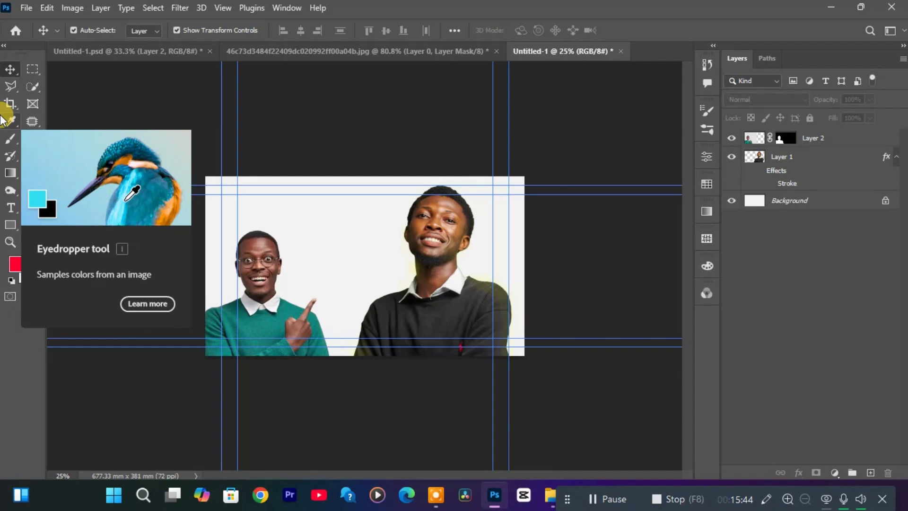
Add a new layer above Layer 2 and set the Brush foreground color to blue, #0042ff.
{"action": "key", "text": "b"}
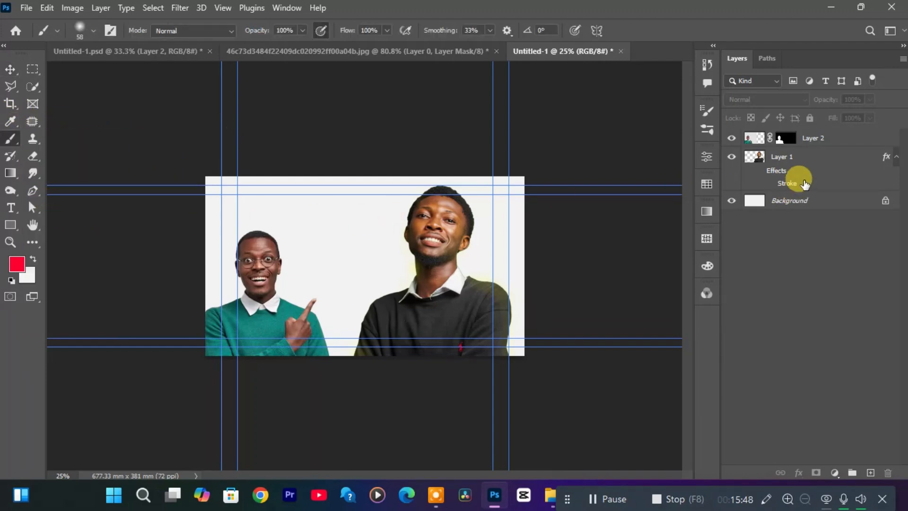
{"action": "left_click", "coordinate": [858, 138]}
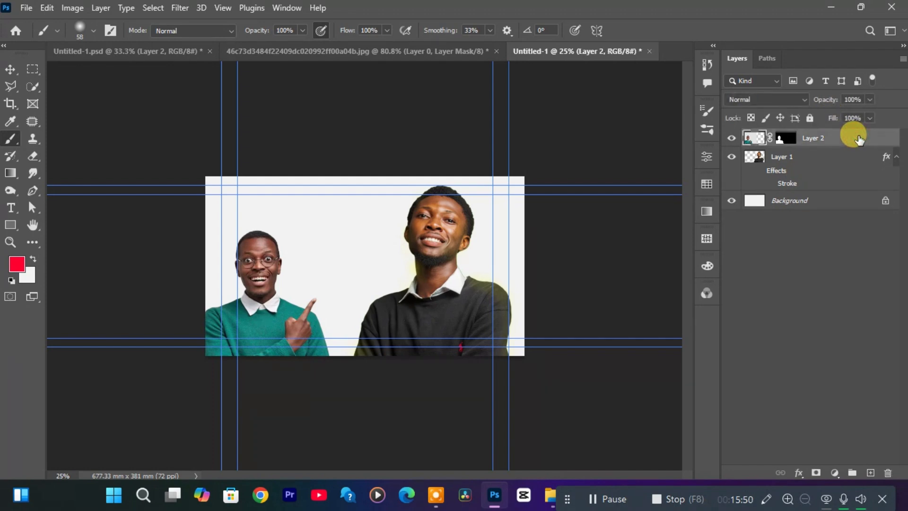
{"action": "left_click", "coordinate": [873, 472]}
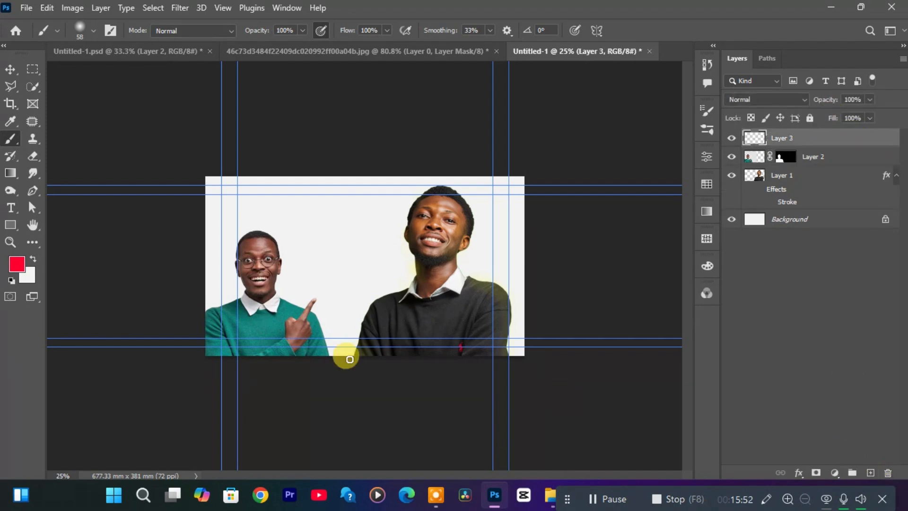
{"action": "left_click", "coordinate": [17, 265]}
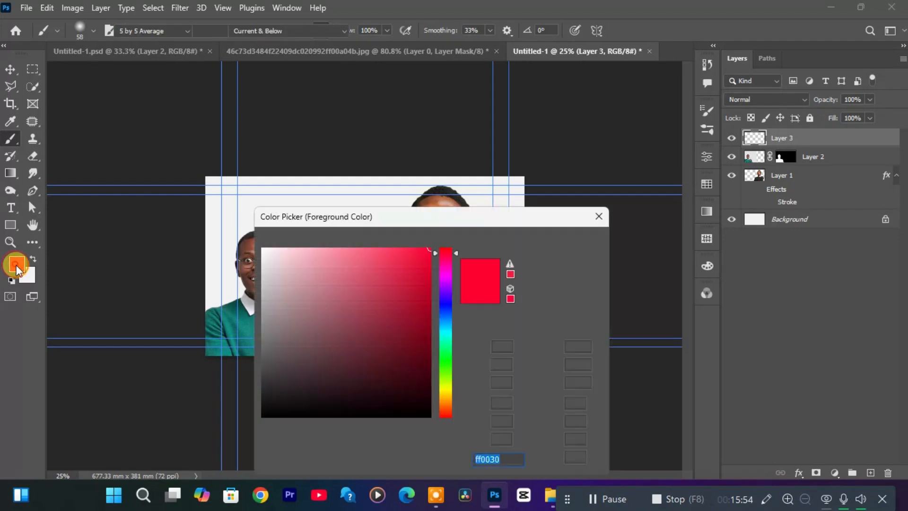
{"action": "left_click", "coordinate": [445, 312]}
{"action": "left_click", "coordinate": [567, 246]}
{"action": "key", "text": "b"}
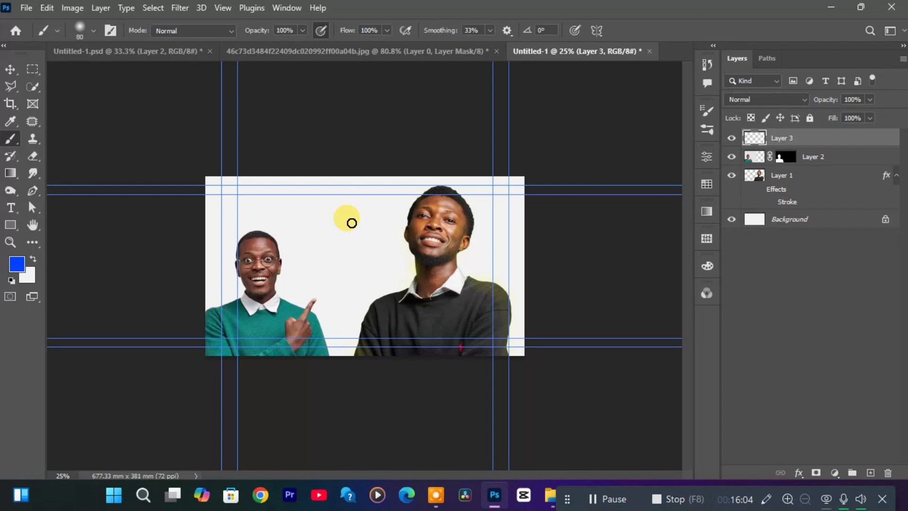
Paint a soft blue glow over the left man's head with a 1000 px brush and move its layer beneath Layer 2.
{"action": "key", "text": "bracketright"}
{"action": "key", "text": "bracketright"}
{"action": "key", "text": "bracketright"}
{"action": "key", "text": "bracketright"}
{"action": "key", "text": "bracketright"}
{"action": "key", "text": "bracketright"}
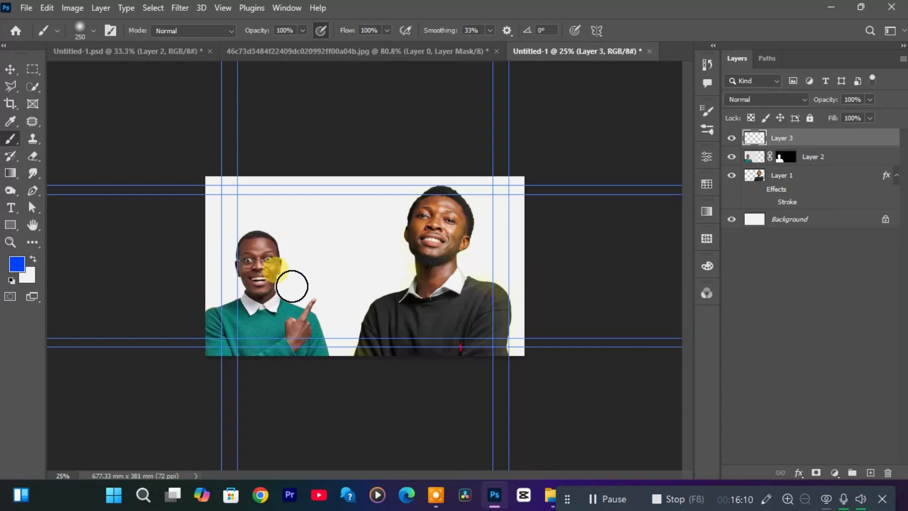
{"action": "key", "text": "bracketright"}
{"action": "key", "text": "bracketright"}
{"action": "key", "text": "bracketright"}
{"action": "key", "text": "bracketright"}
{"action": "key", "text": "bracketright"}
{"action": "key", "text": "bracketright"}
{"action": "key", "text": "bracketright"}
{"action": "key", "text": "bracketright"}
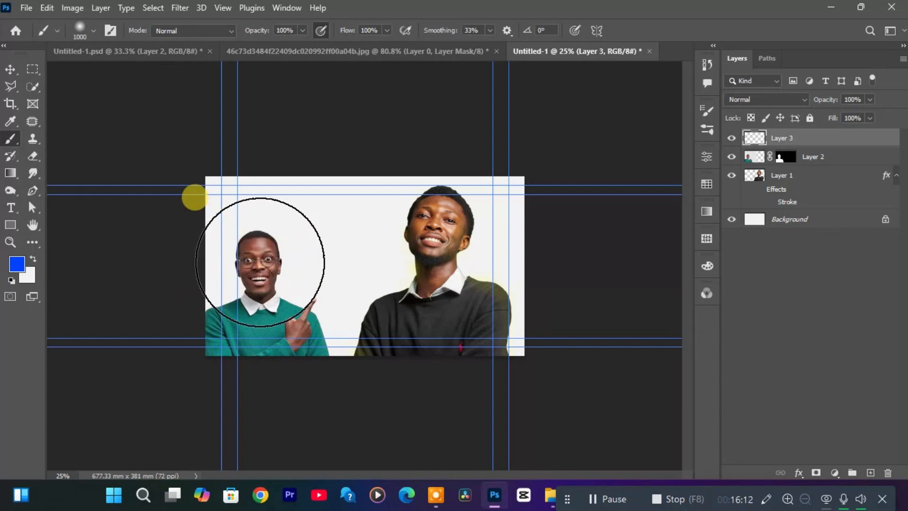
{"action": "left_click", "coordinate": [260, 262]}
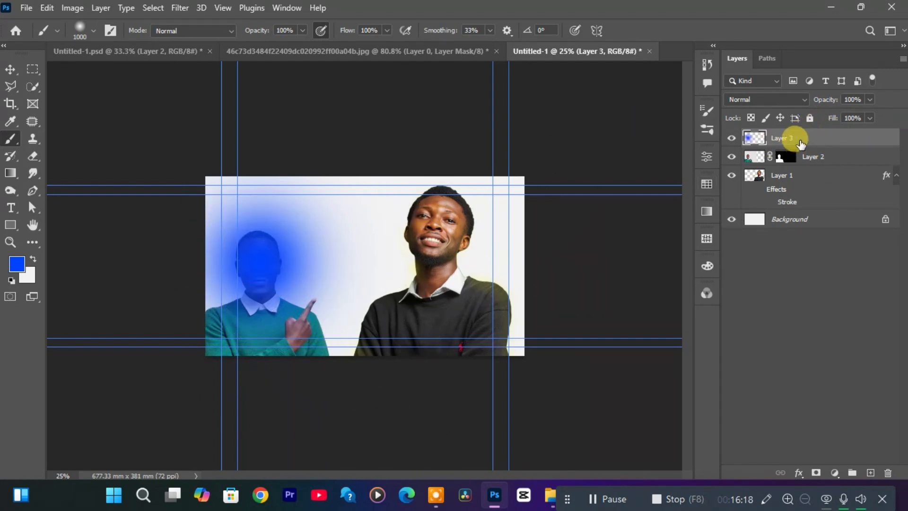
{"action": "left_click_drag", "start_coordinate": [800, 141], "coordinate": [799, 174]}
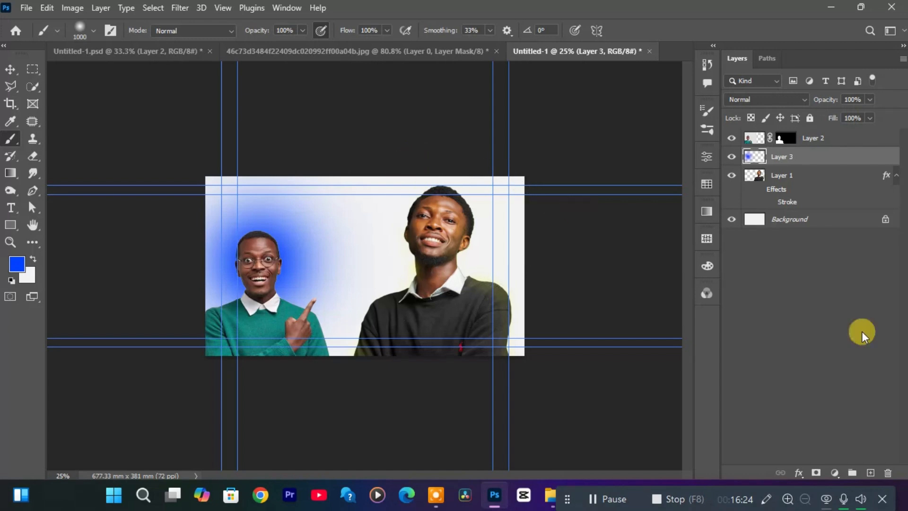
Add a new layer directly above the Background and paint a soft yellow #f6ff00 glow behind the right man's head.
{"action": "left_click", "coordinate": [871, 473]}
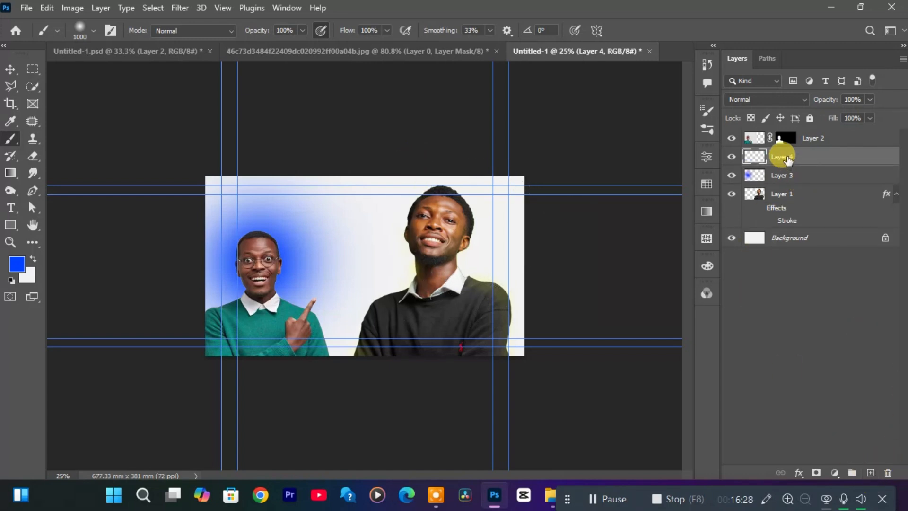
{"action": "left_click_drag", "start_coordinate": [787, 160], "coordinate": [785, 219]}
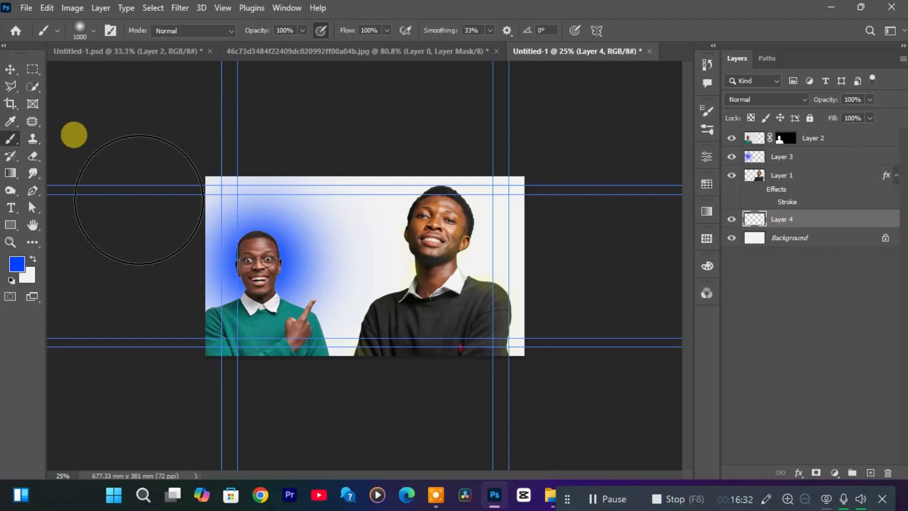
{"action": "left_click", "coordinate": [18, 265]}
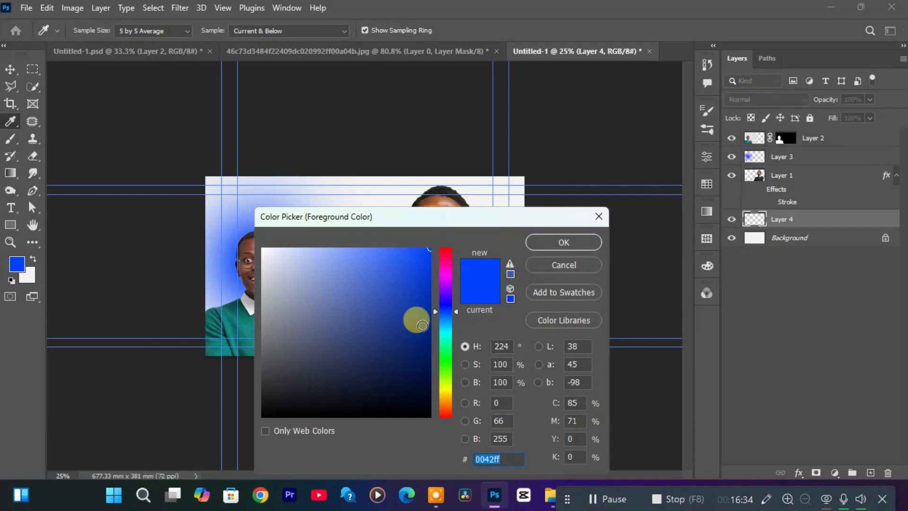
{"action": "left_click_drag", "start_coordinate": [445, 392], "coordinate": [446, 387]}
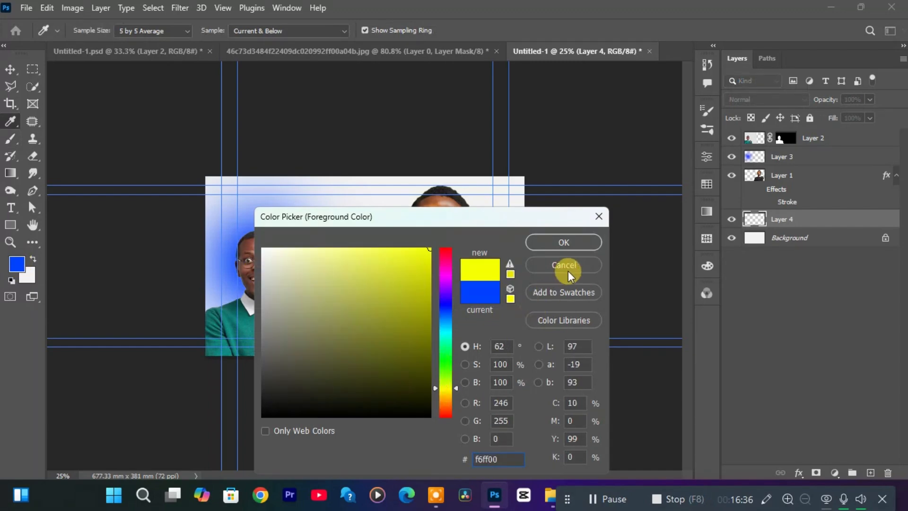
{"action": "left_click", "coordinate": [567, 241]}
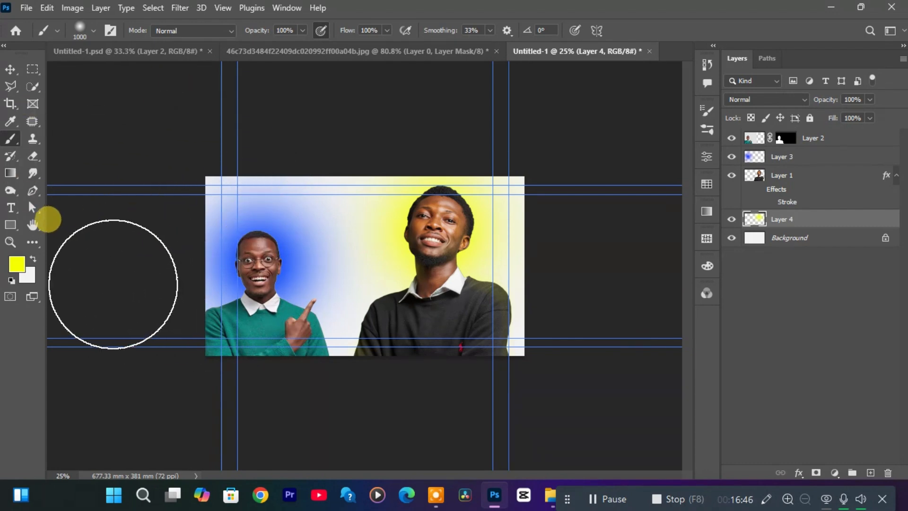
Erase parts of the blue glow on Layer 3 around the left man with a 175 px Eraser.
{"action": "key", "text": "e"}
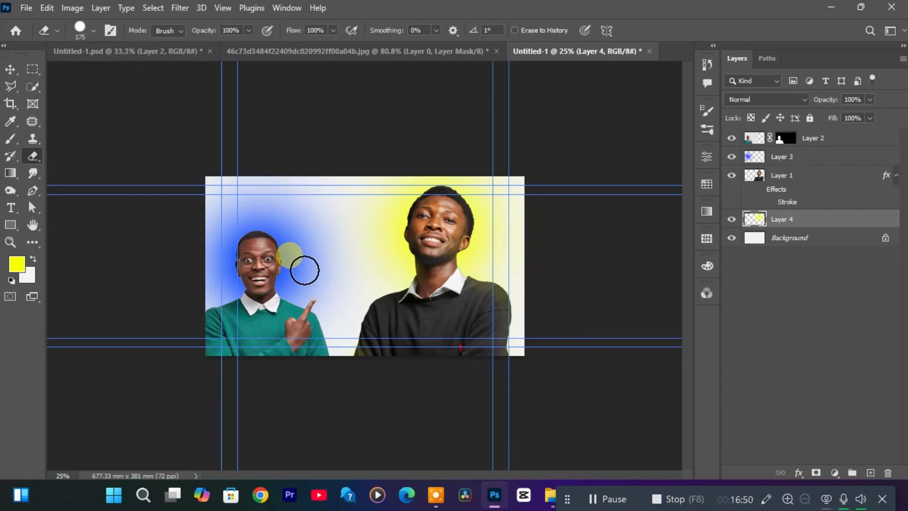
{"action": "left_click", "coordinate": [793, 161]}
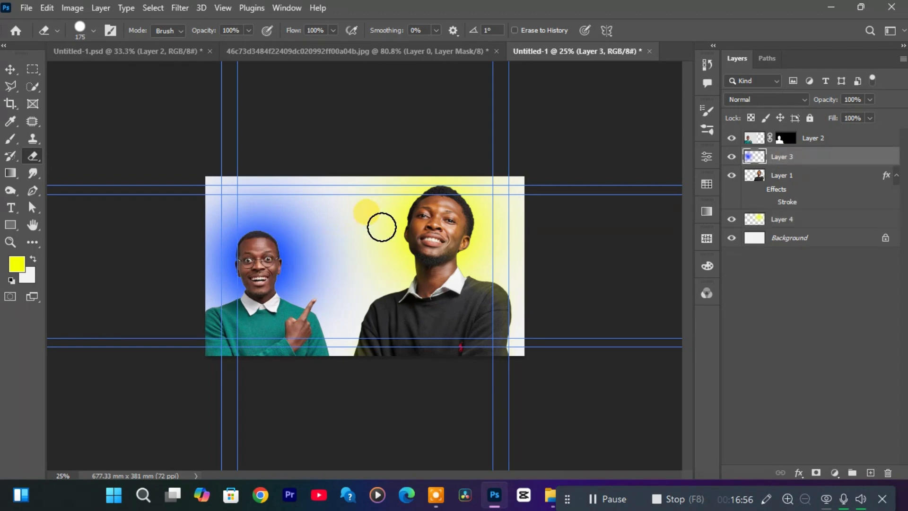
{"action": "mouse_move", "coordinate": [321, 267]}
{"action": "left_mouse_down"}
{"action": "mouse_move", "coordinate": [294, 218]}
{"action": "mouse_move", "coordinate": [327, 233]}
{"action": "mouse_move", "coordinate": [331, 269]}
{"action": "mouse_move", "coordinate": [329, 227]}
{"action": "mouse_move", "coordinate": [300, 203]}
{"action": "mouse_move", "coordinate": [275, 205]}
{"action": "mouse_move", "coordinate": [329, 228]}
{"action": "mouse_move", "coordinate": [331, 291]}
{"action": "left_mouse_up"}
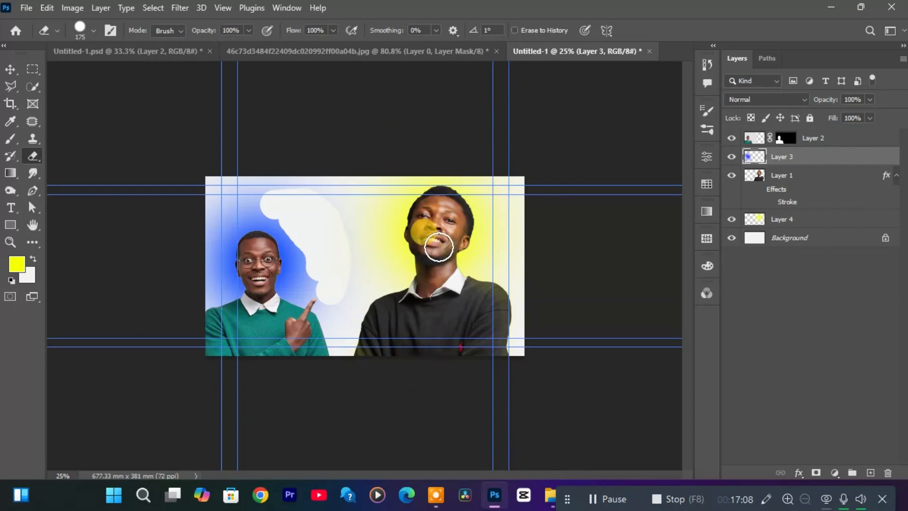
{"action": "left_click", "coordinate": [325, 253]}
{"action": "mouse_move", "coordinate": [326, 253]}
{"action": "left_mouse_down"}
{"action": "mouse_move", "coordinate": [355, 245]}
{"action": "mouse_move", "coordinate": [337, 276]}
{"action": "mouse_move", "coordinate": [347, 250]}
{"action": "mouse_move", "coordinate": [327, 177]}
{"action": "mouse_move", "coordinate": [244, 184]}
{"action": "mouse_move", "coordinate": [301, 186]}
{"action": "mouse_move", "coordinate": [235, 191]}
{"action": "mouse_move", "coordinate": [288, 186]}
{"action": "mouse_move", "coordinate": [216, 207]}
{"action": "mouse_move", "coordinate": [272, 232]}
{"action": "mouse_move", "coordinate": [266, 202]}
{"action": "mouse_move", "coordinate": [244, 235]}
{"action": "mouse_move", "coordinate": [238, 265]}
{"action": "mouse_move", "coordinate": [264, 258]}
{"action": "mouse_move", "coordinate": [312, 283]}
{"action": "left_mouse_up"}
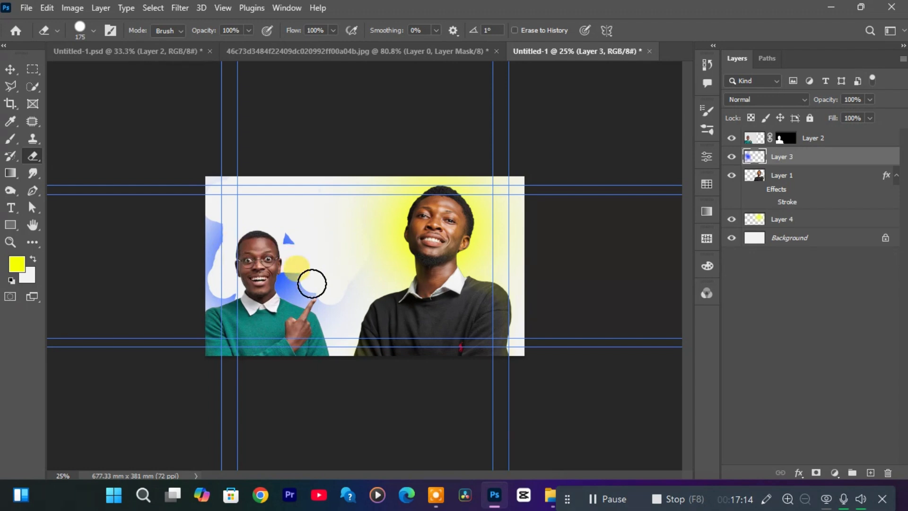
Enlarge the Eraser to 600 px and erase the remaining patches of the blue glow.
{"action": "key", "text": "bracketright"}
{"action": "key", "text": "bracketright"}
{"action": "key", "text": "bracketright"}
{"action": "key", "text": "bracketright"}
{"action": "key", "text": "bracketright"}
{"action": "key", "text": "bracketright"}
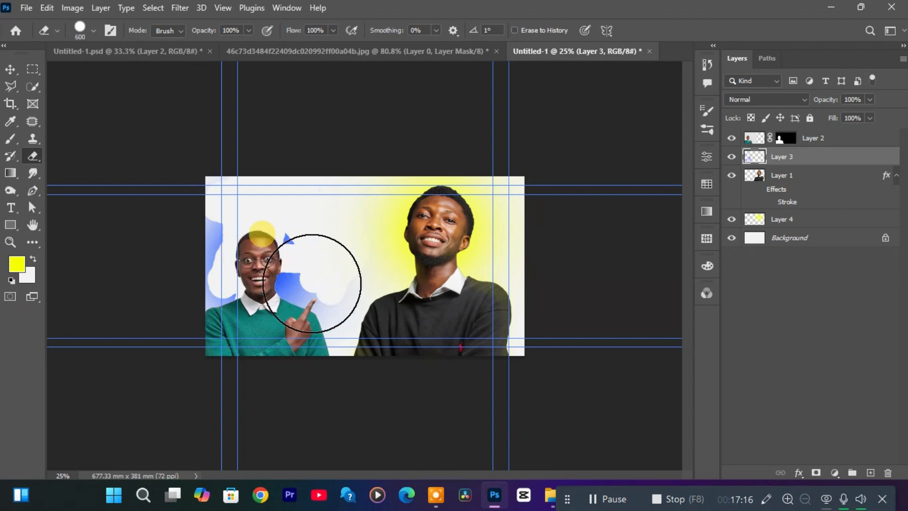
{"action": "mouse_move", "coordinate": [332, 288]}
{"action": "left_mouse_down"}
{"action": "mouse_move", "coordinate": [325, 339]}
{"action": "mouse_move", "coordinate": [253, 205]}
{"action": "mouse_move", "coordinate": [229, 200]}
{"action": "mouse_move", "coordinate": [223, 248]}
{"action": "mouse_move", "coordinate": [273, 212]}
{"action": "mouse_move", "coordinate": [266, 368]}
{"action": "left_mouse_up"}
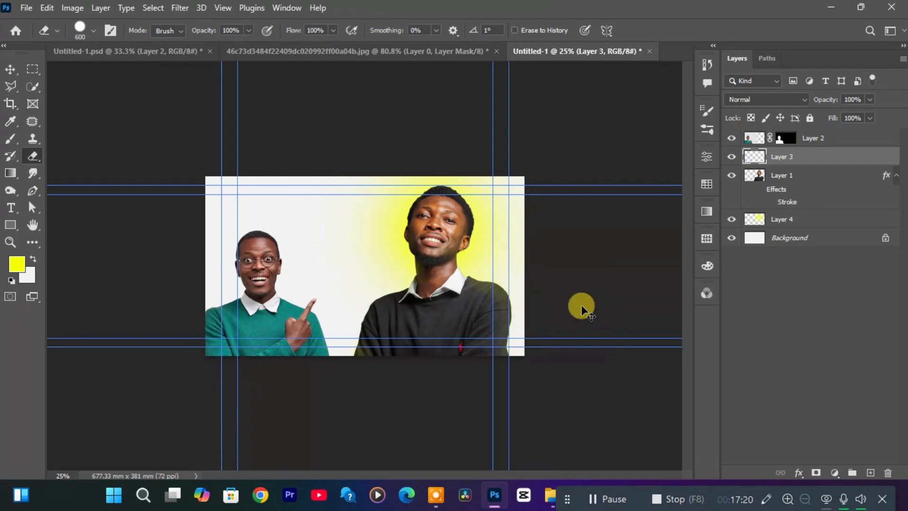
Undo the eraser strokes on the blue glow and redo the yellow glow's brush stroke.
{"action": "key", "text": "ctrl+z"}
{"action": "key", "text": "ctrl+z"}
{"action": "key", "text": "ctrl+z"}
{"action": "key", "text": "ctrl+z"}
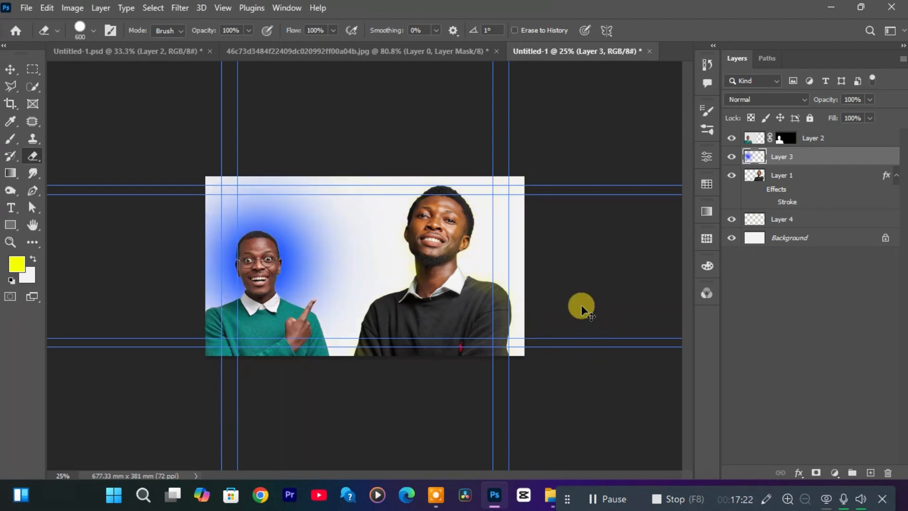
{"action": "key", "text": "ctrl+shift+z"}
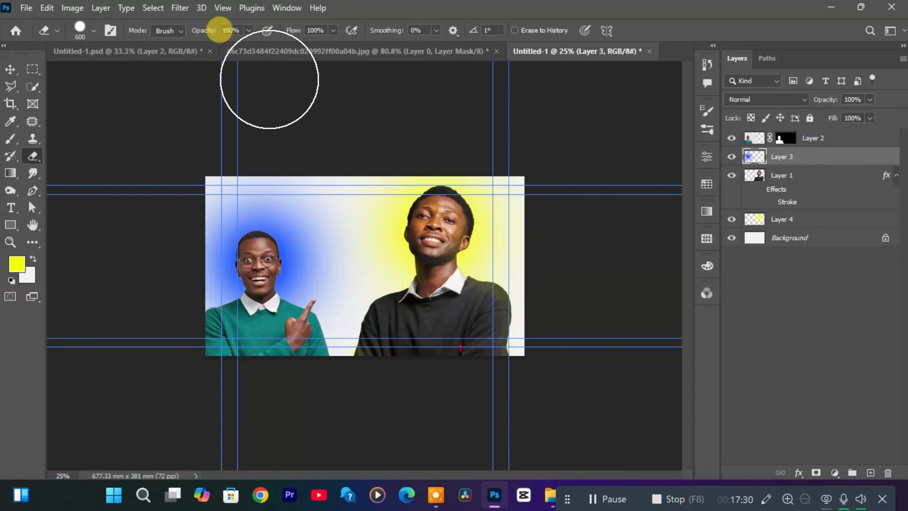
Zoom in to 100% on the right man's face and bring the top of his head into view.
{"action": "key", "text": "z"}
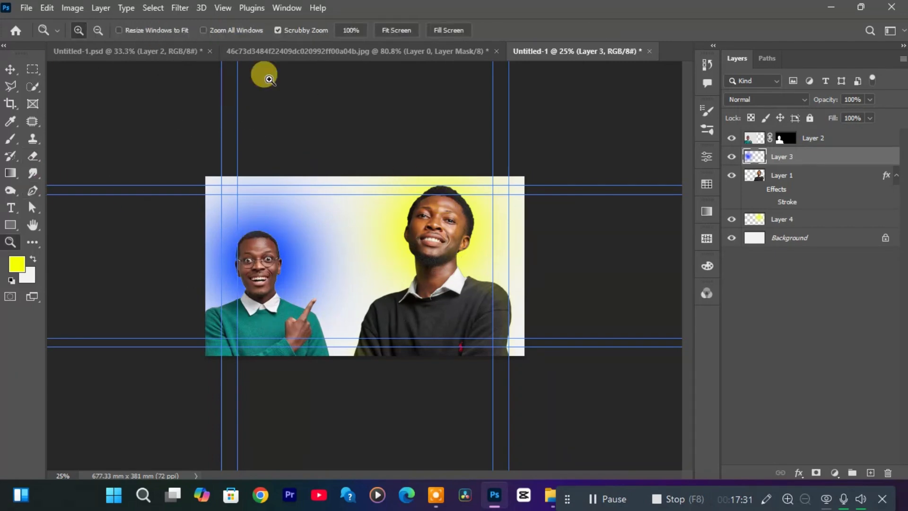
{"action": "left_click", "coordinate": [467, 224]}
{"action": "left_click", "coordinate": [467, 225]}
{"action": "left_click", "coordinate": [467, 224]}
{"action": "left_click", "coordinate": [467, 225]}
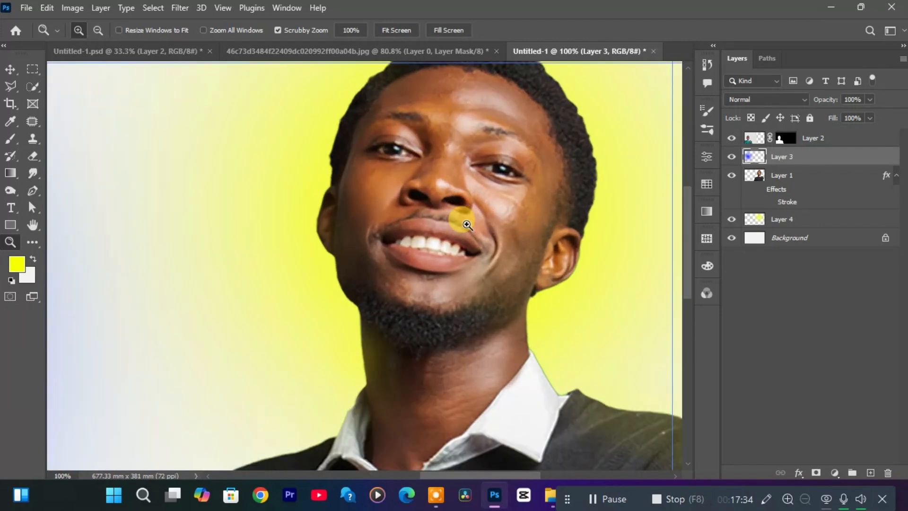
{"action": "left_click_drag", "start_coordinate": [685, 225], "coordinate": [683, 204]}
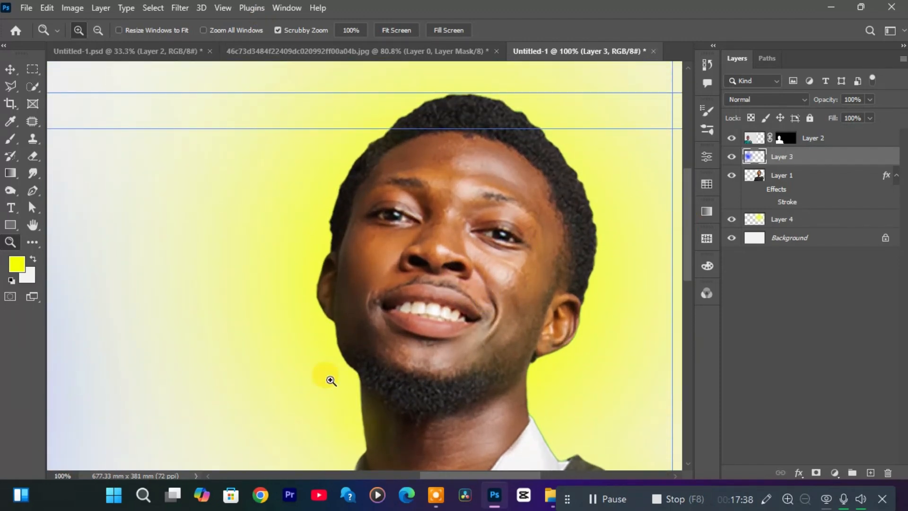